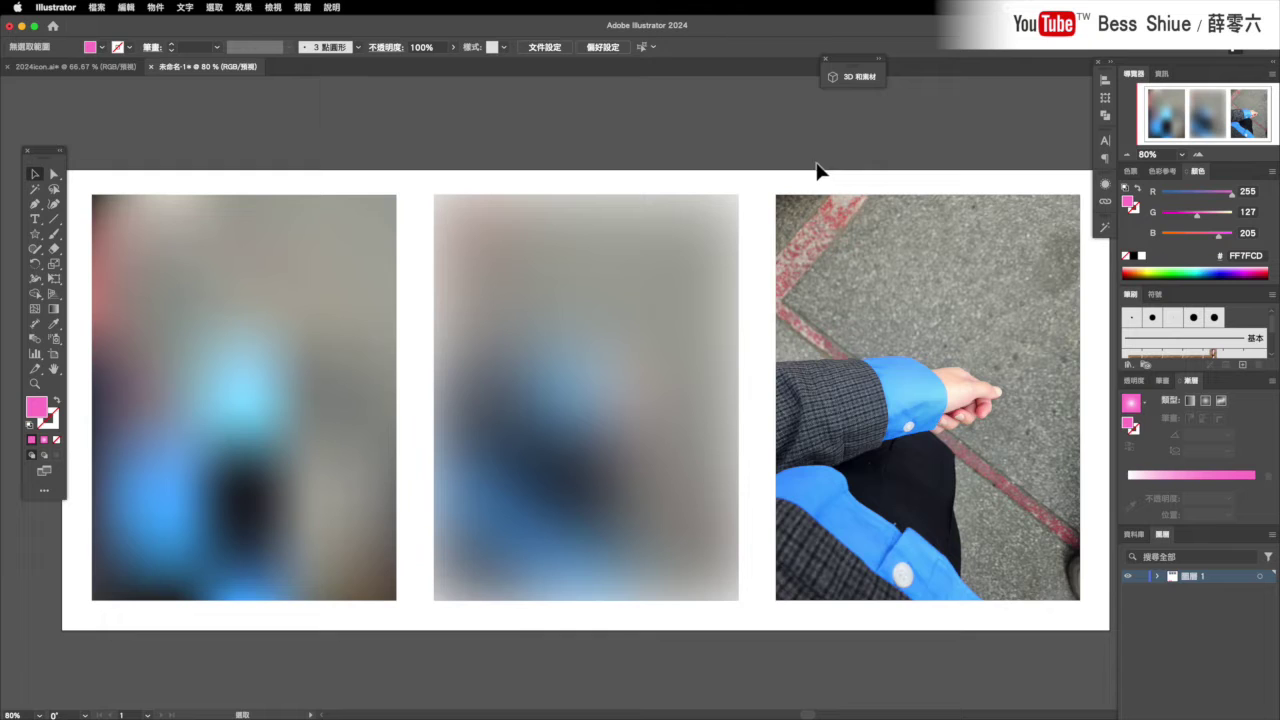
# Select the third photo, the one that is still sharp.
pyautogui.click(907, 280)
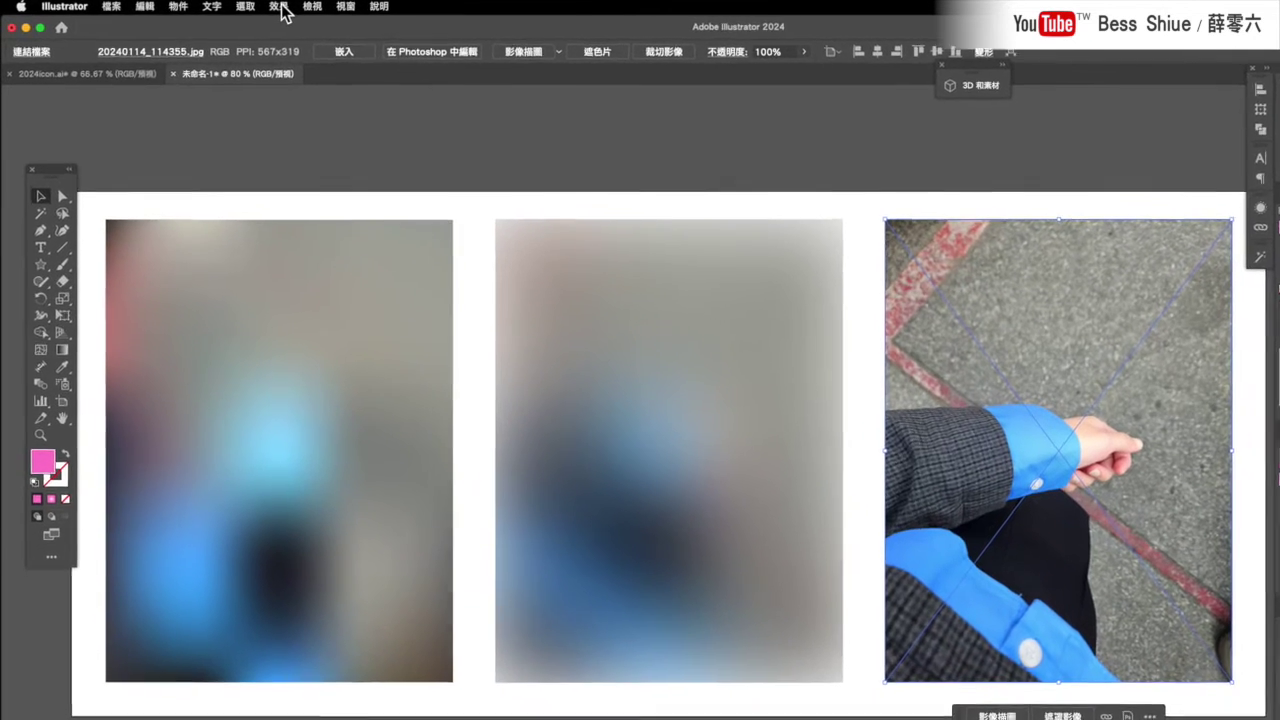
# Apply a Gaussian Blur of about 49.9 px radius to the third photo, then reselect it.
pyautogui.click(245, 7)
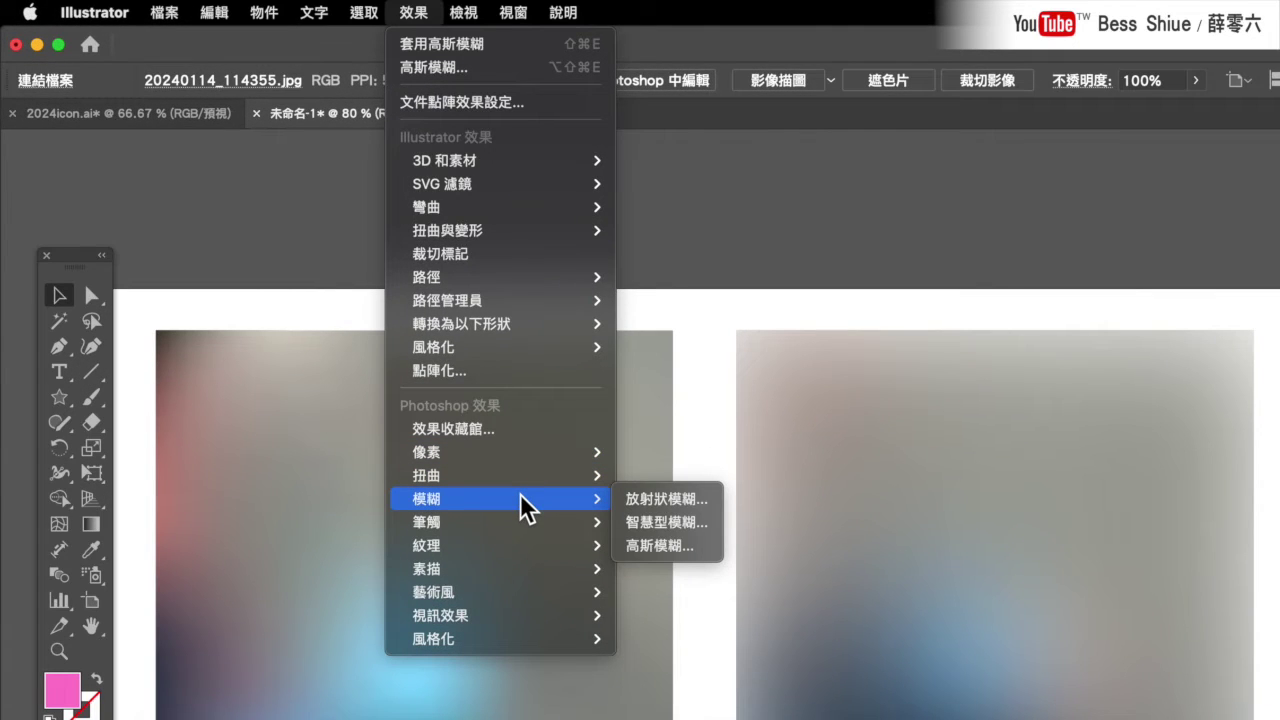
pyautogui.click(679, 549)
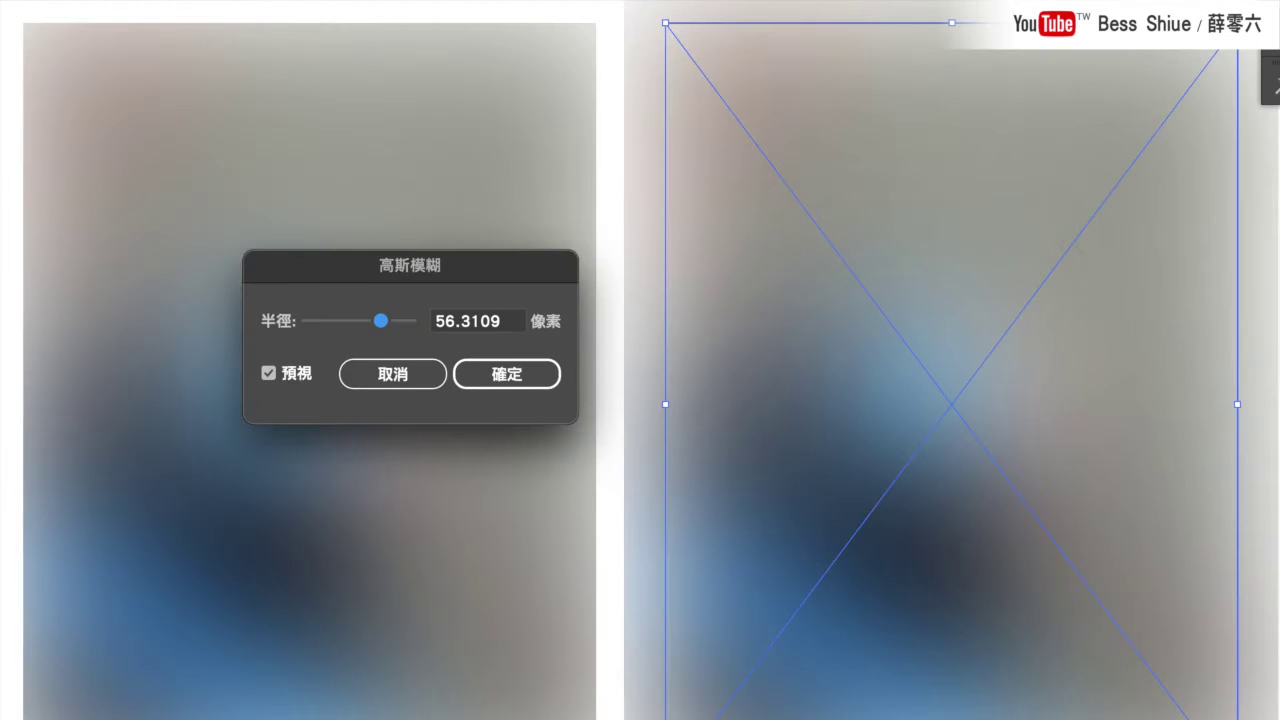
pyautogui.moveTo(383, 321); pyautogui.dragTo(346, 321)
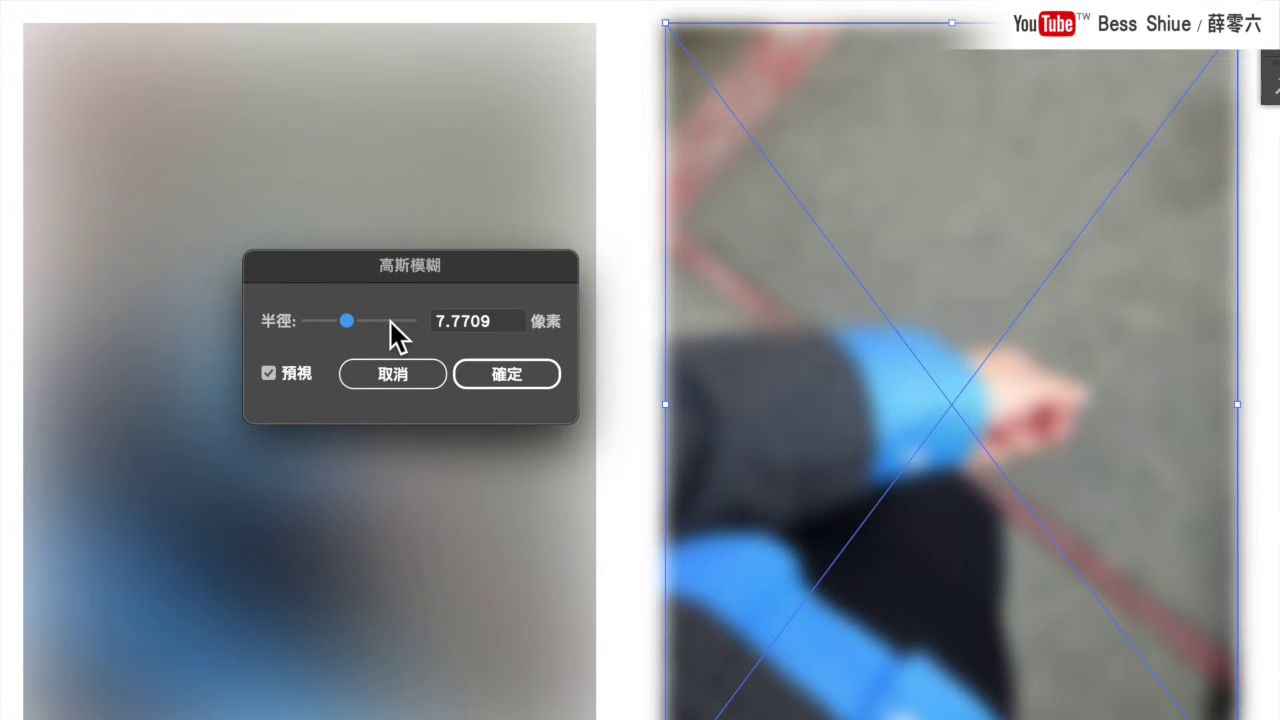
pyautogui.click(387, 321)
pyautogui.click(346, 321)
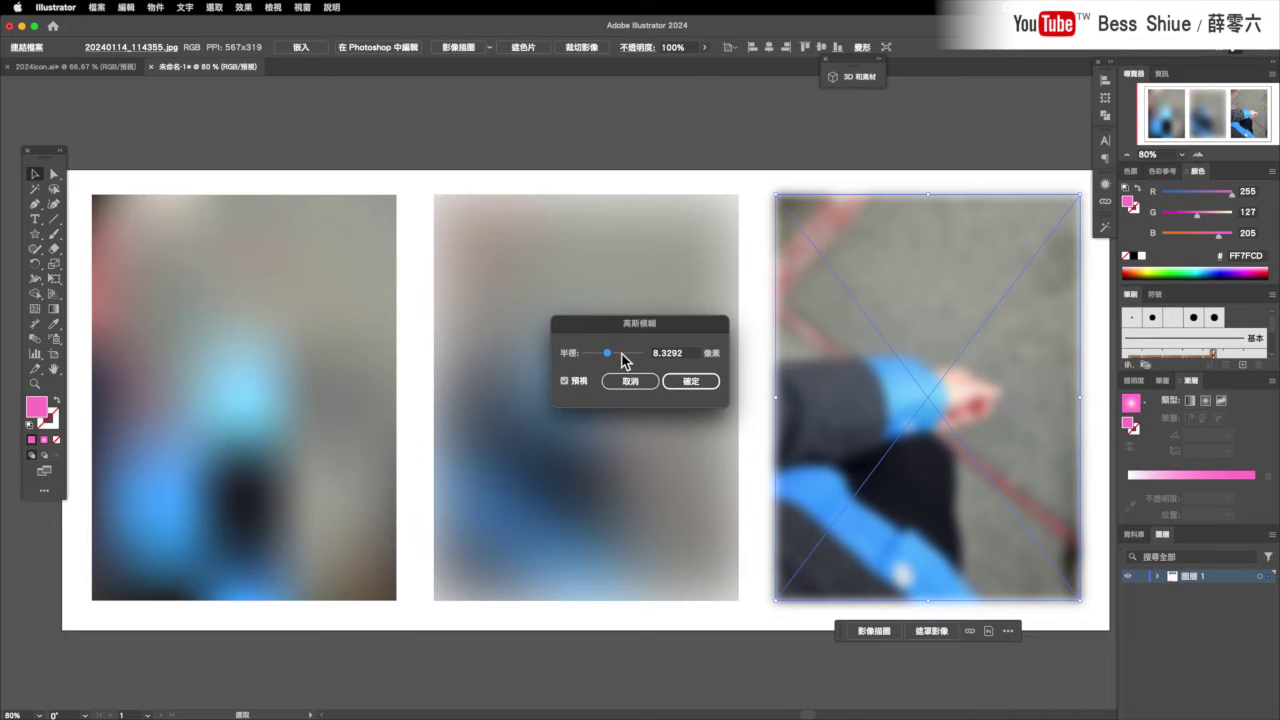
pyautogui.click(622, 354)
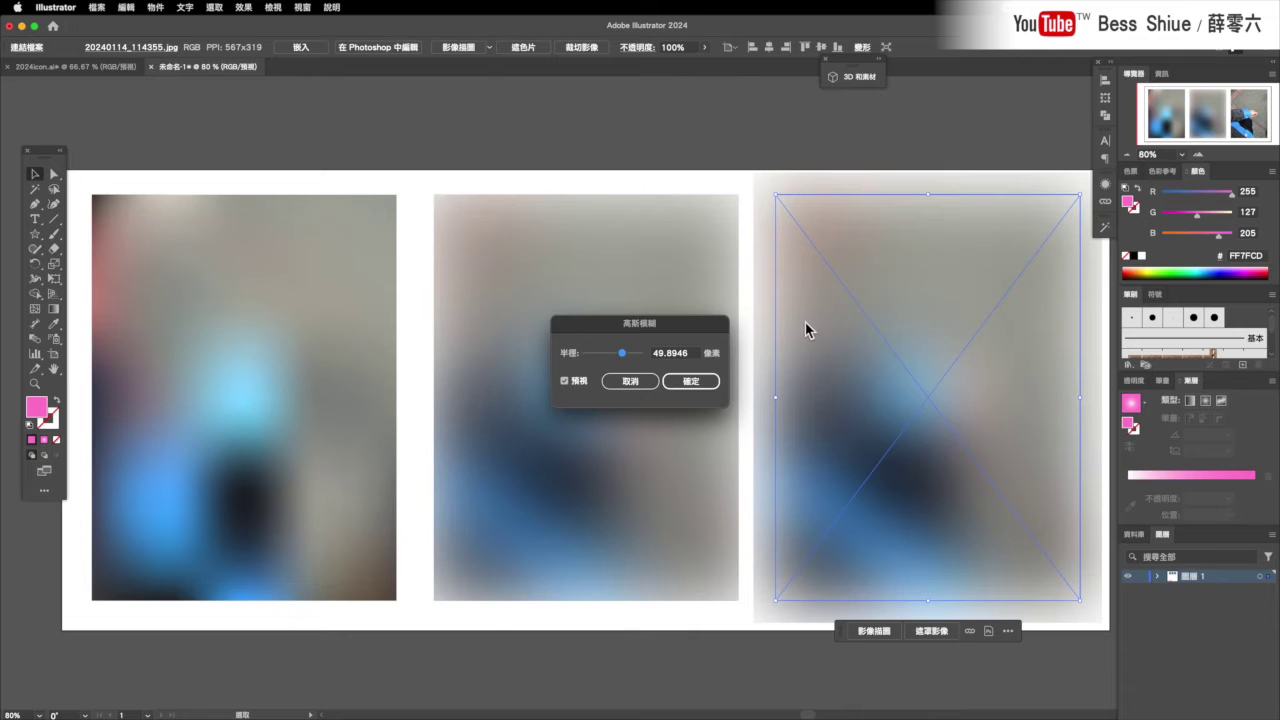
pyautogui.click(690, 384)
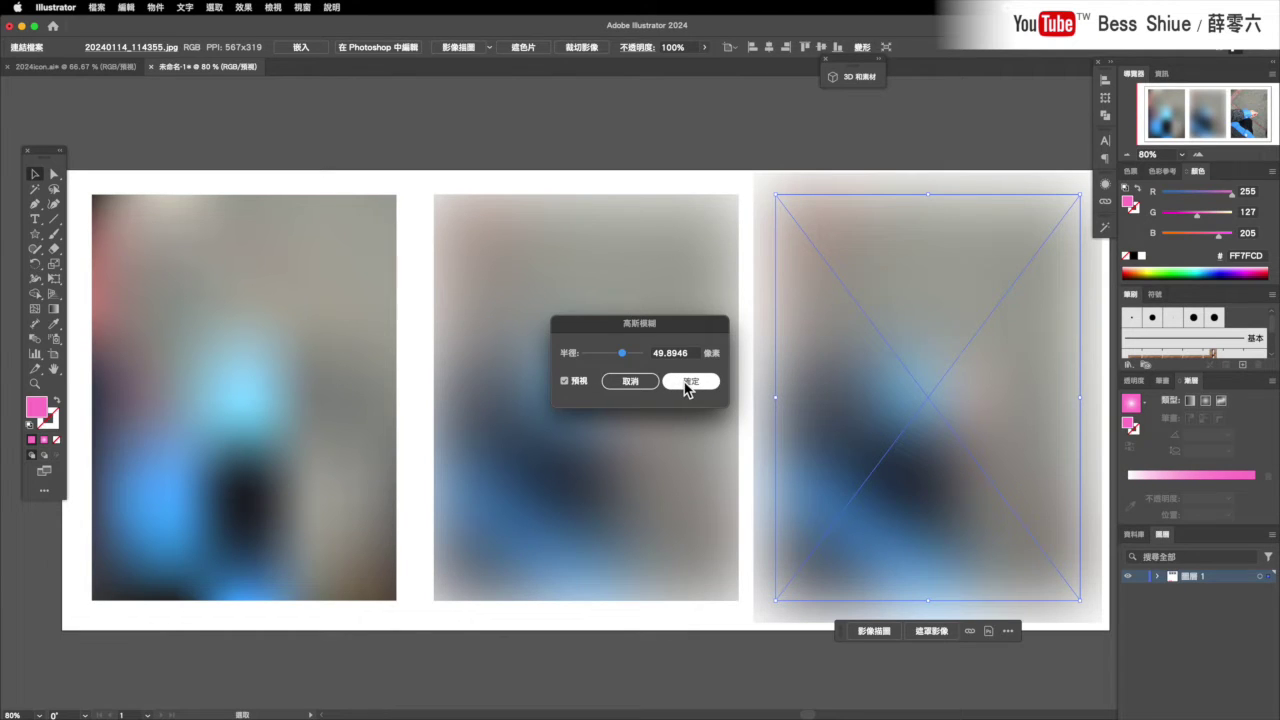
pyautogui.click(688, 386)
pyautogui.click(962, 131)
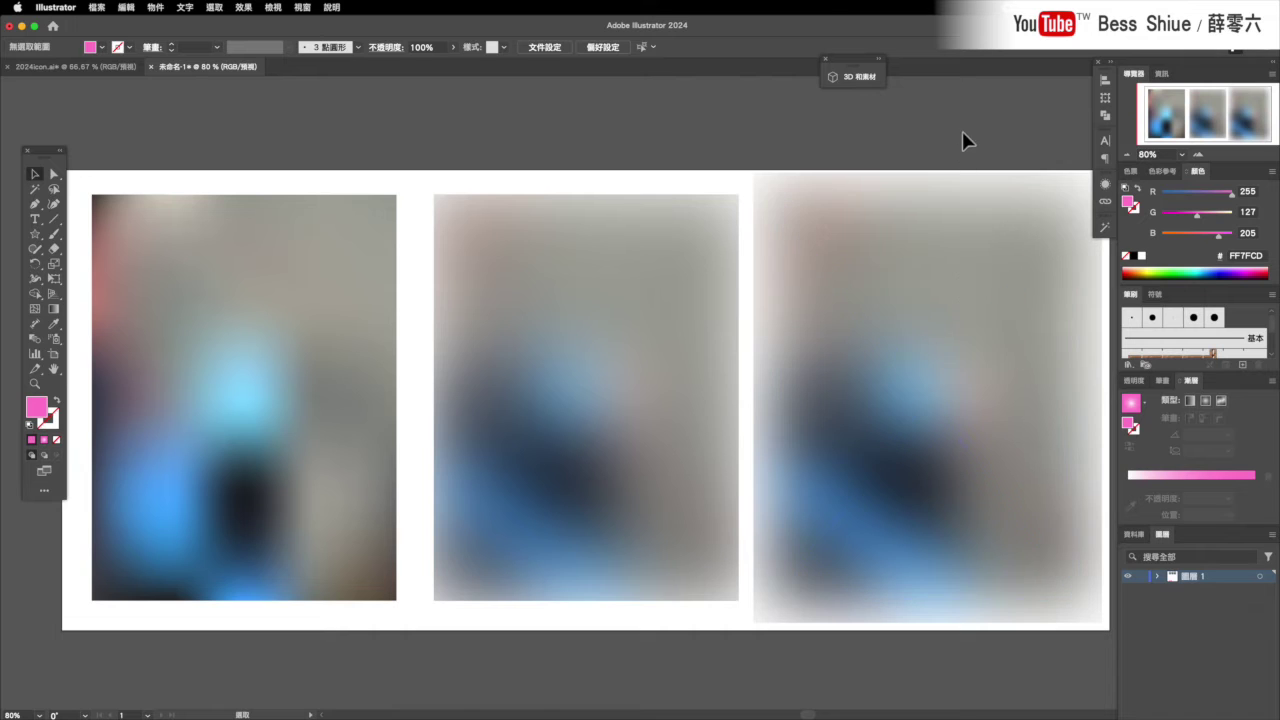
pyautogui.click(966, 358)
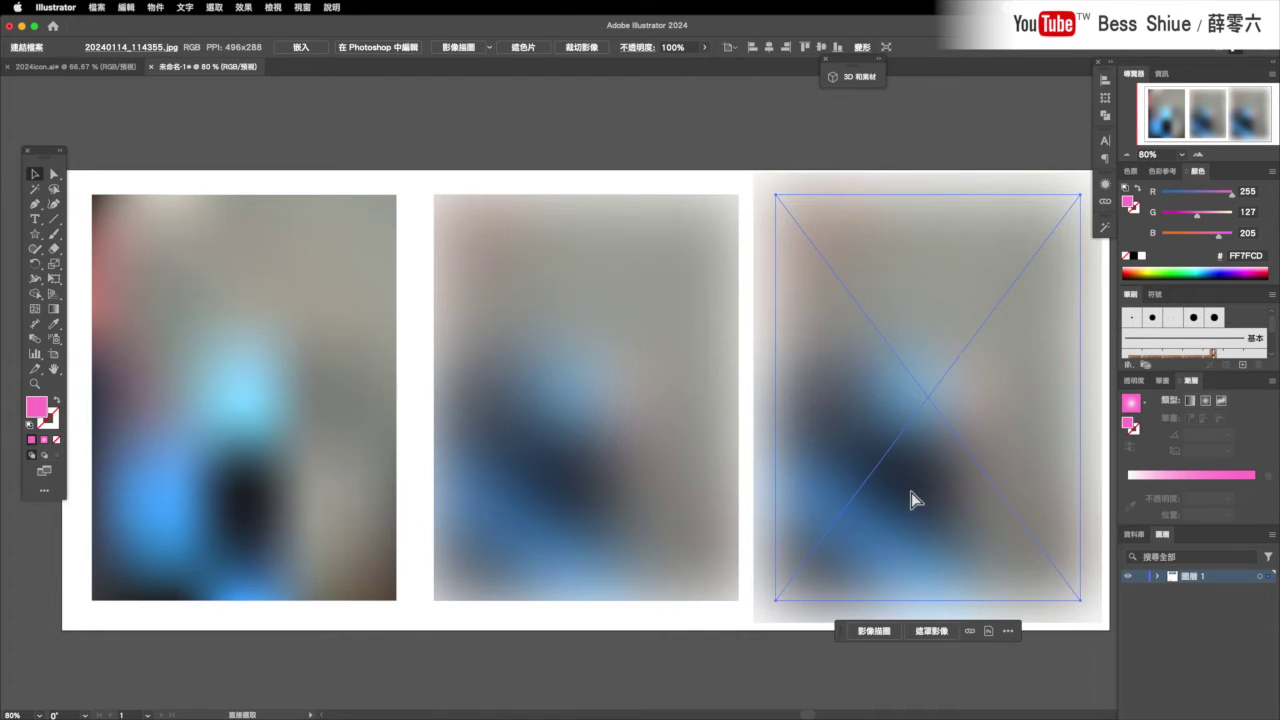
# Undo the third photo's Gaussian Blur and select the sharp photo again.
pyautogui.press('super+z')
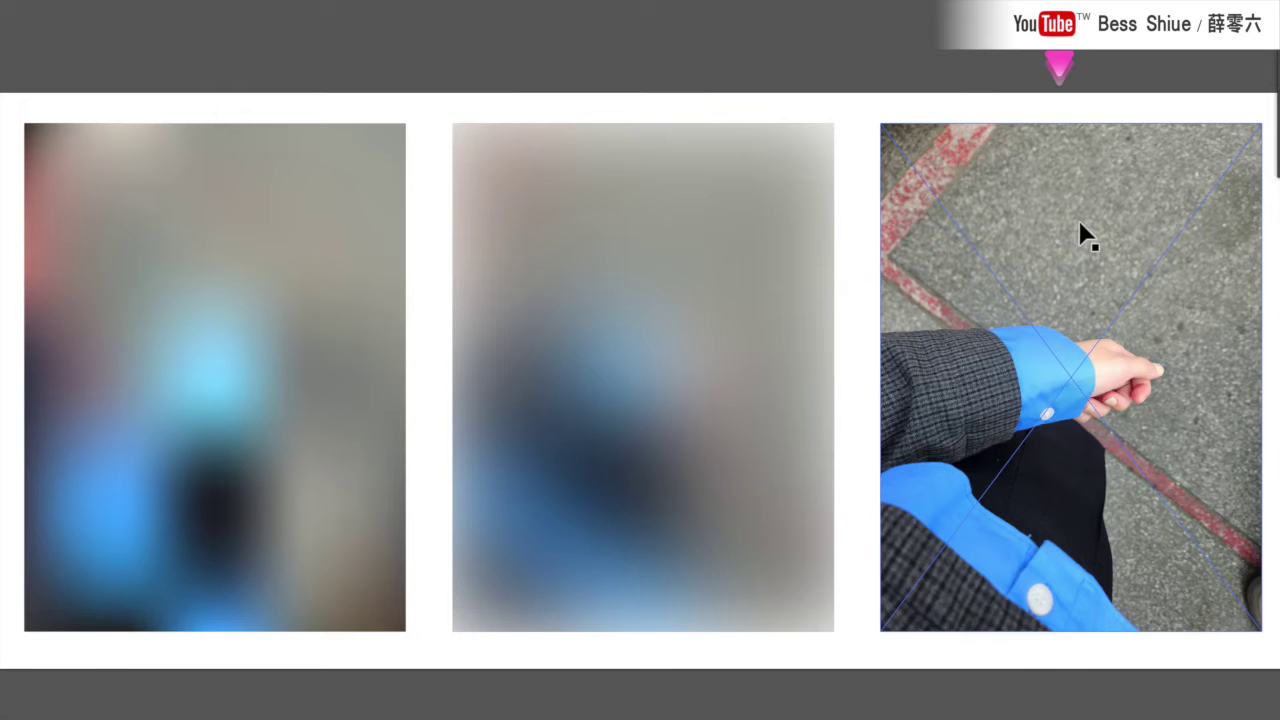
pyautogui.click(1080, 224)
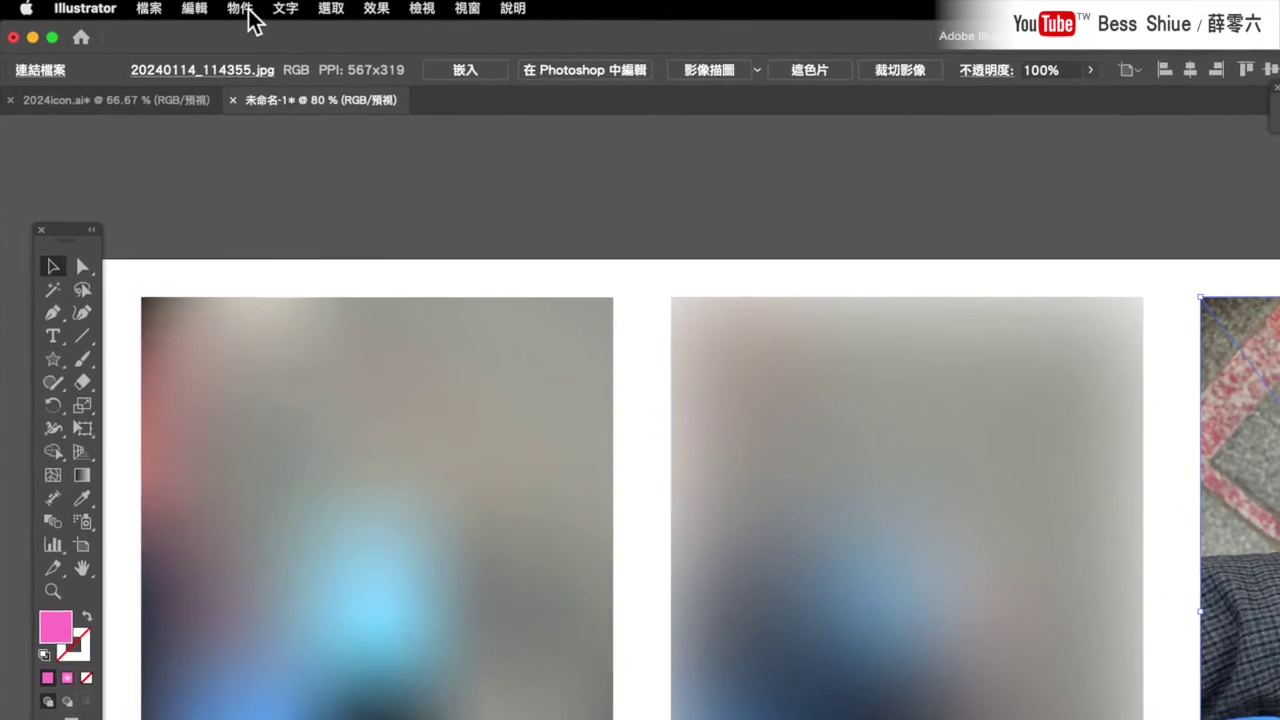
pyautogui.click(210, 10)
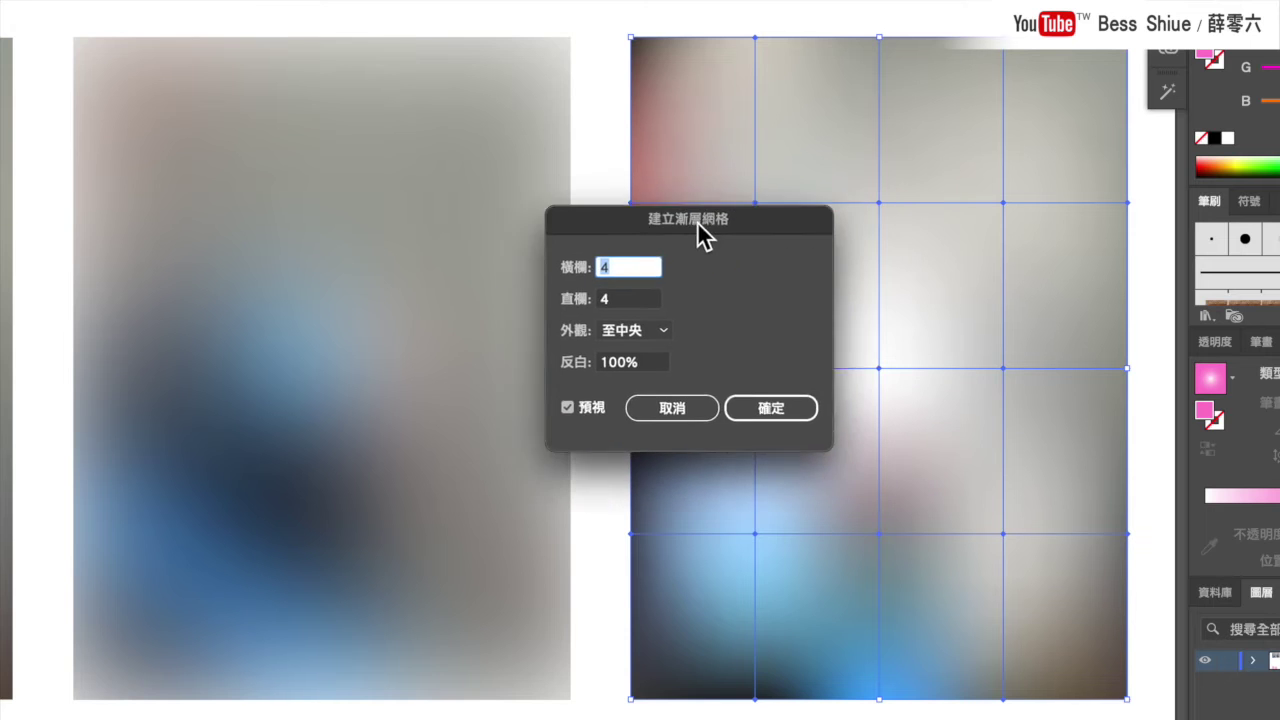
# Make the third photo a 7-column by 4-row gradient mesh with To Center appearance.
pyautogui.moveTo(697, 221); pyautogui.dragTo(497, 266)
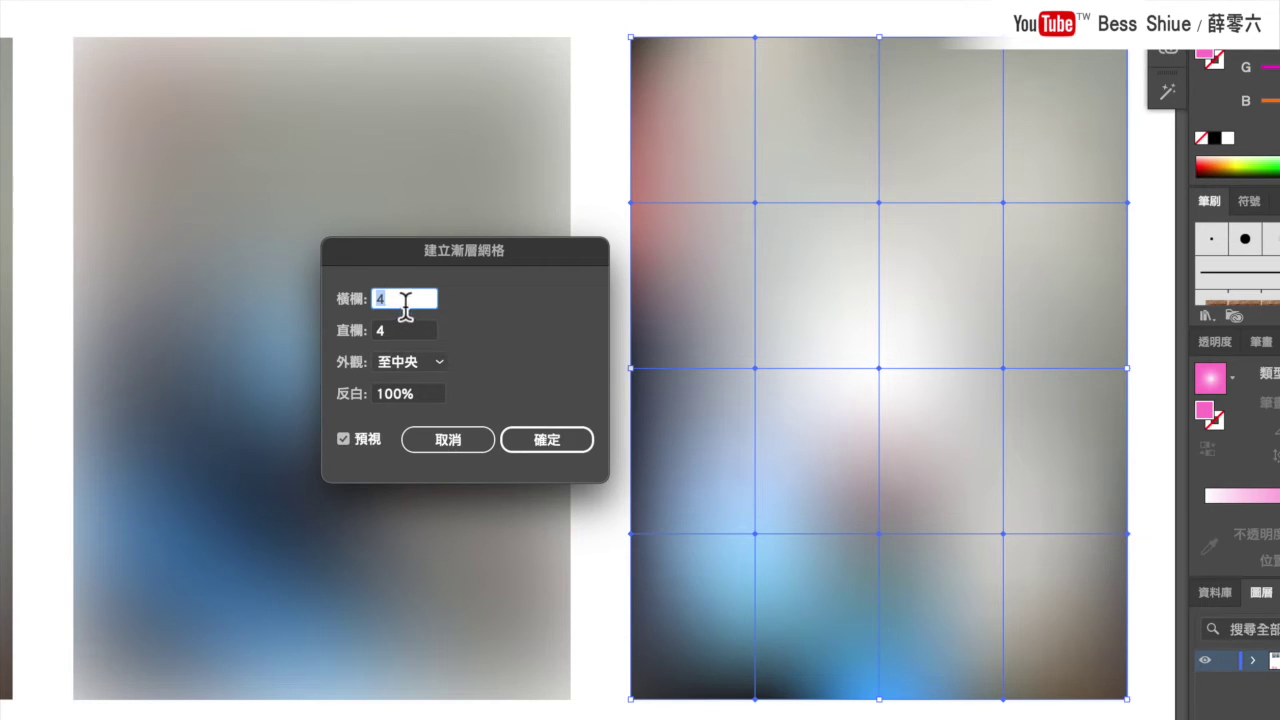
pyautogui.write('7')
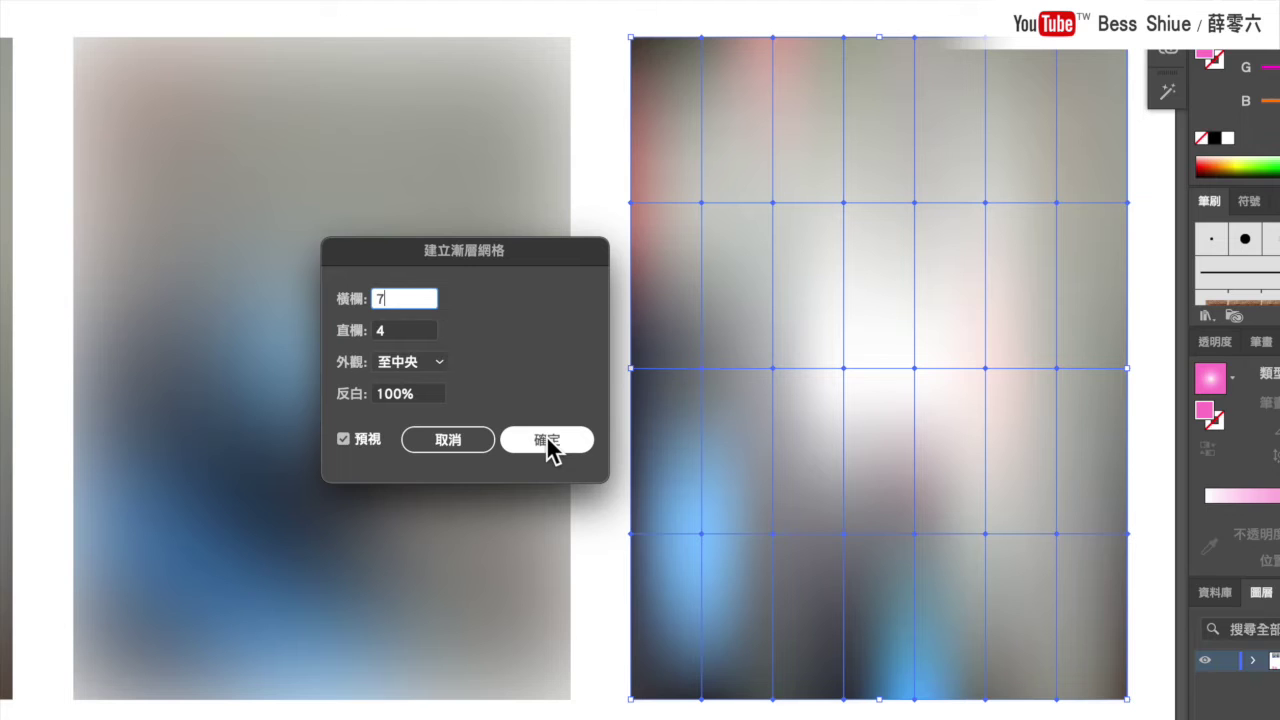
pyautogui.click(413, 364)
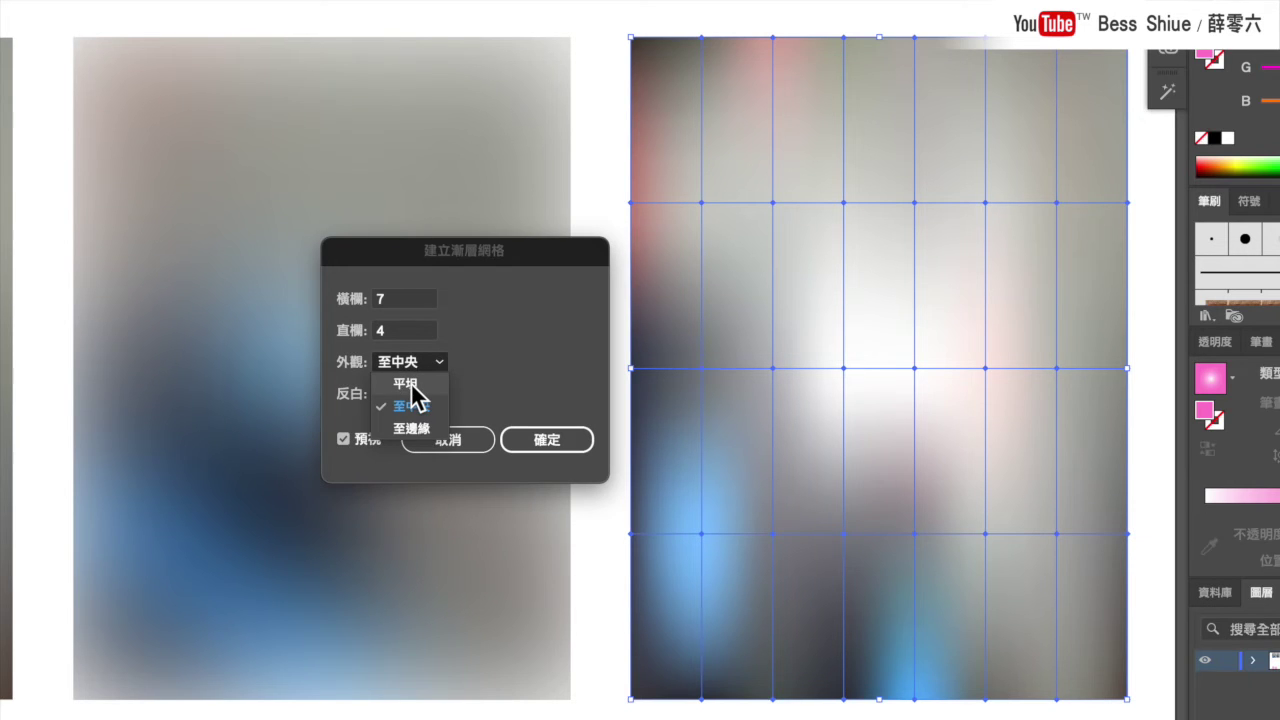
pyautogui.click(411, 385)
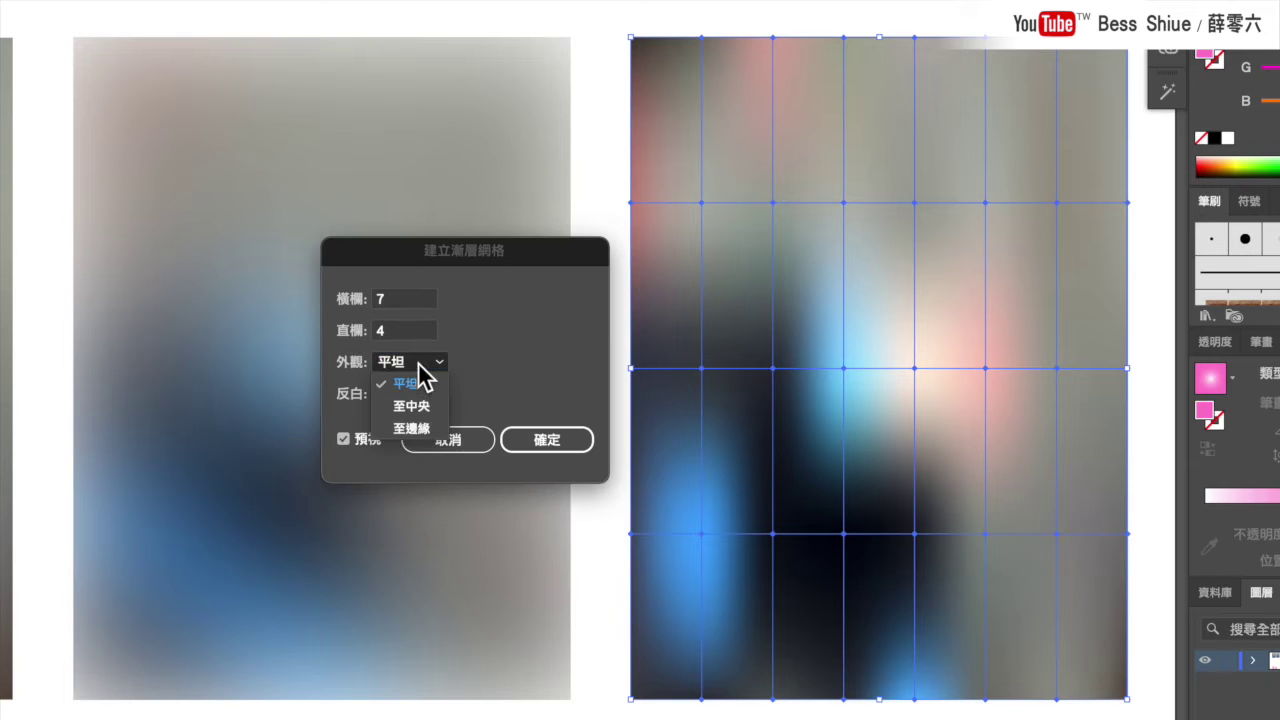
pyautogui.click(406, 427)
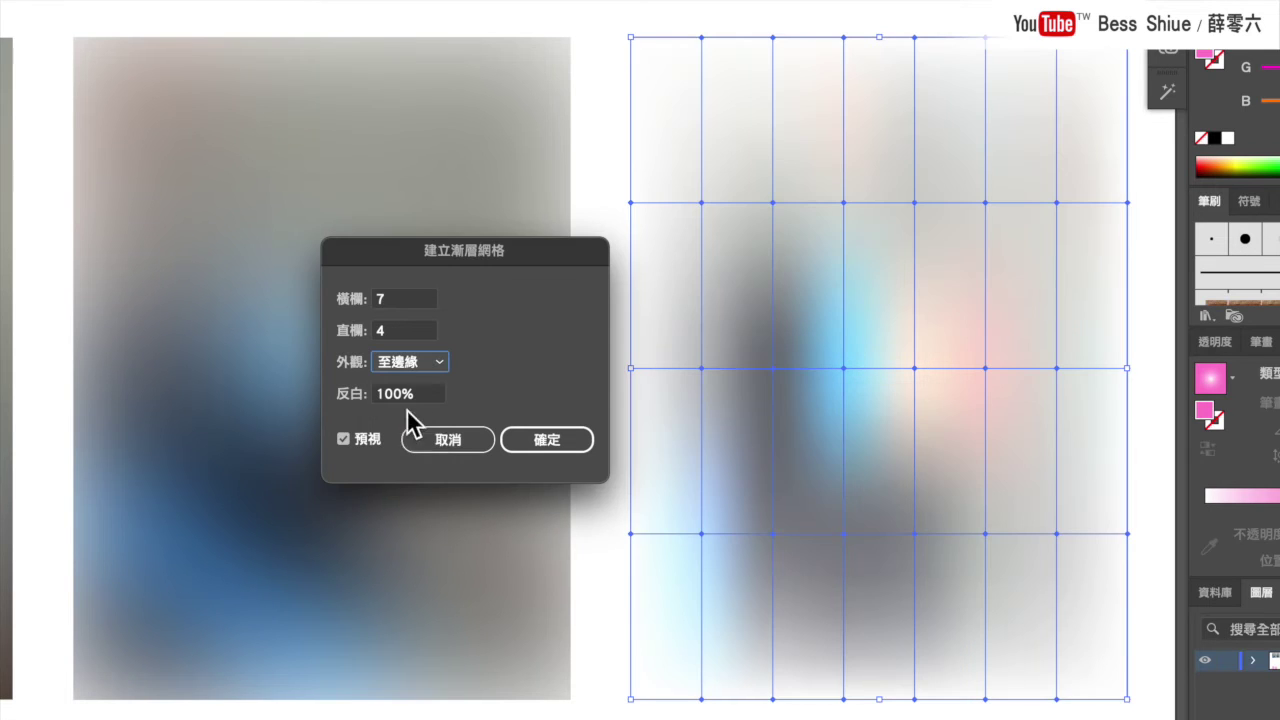
pyautogui.click(412, 363)
pyautogui.click(410, 407)
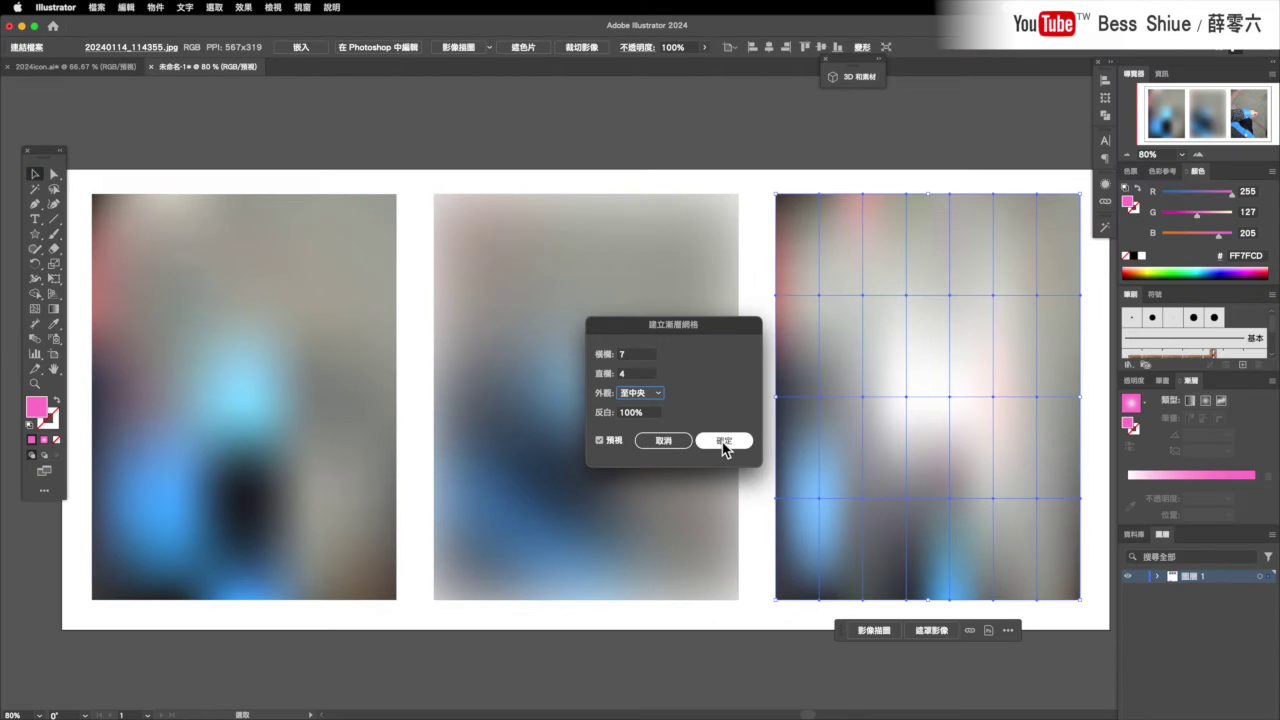
pyautogui.click(723, 444)
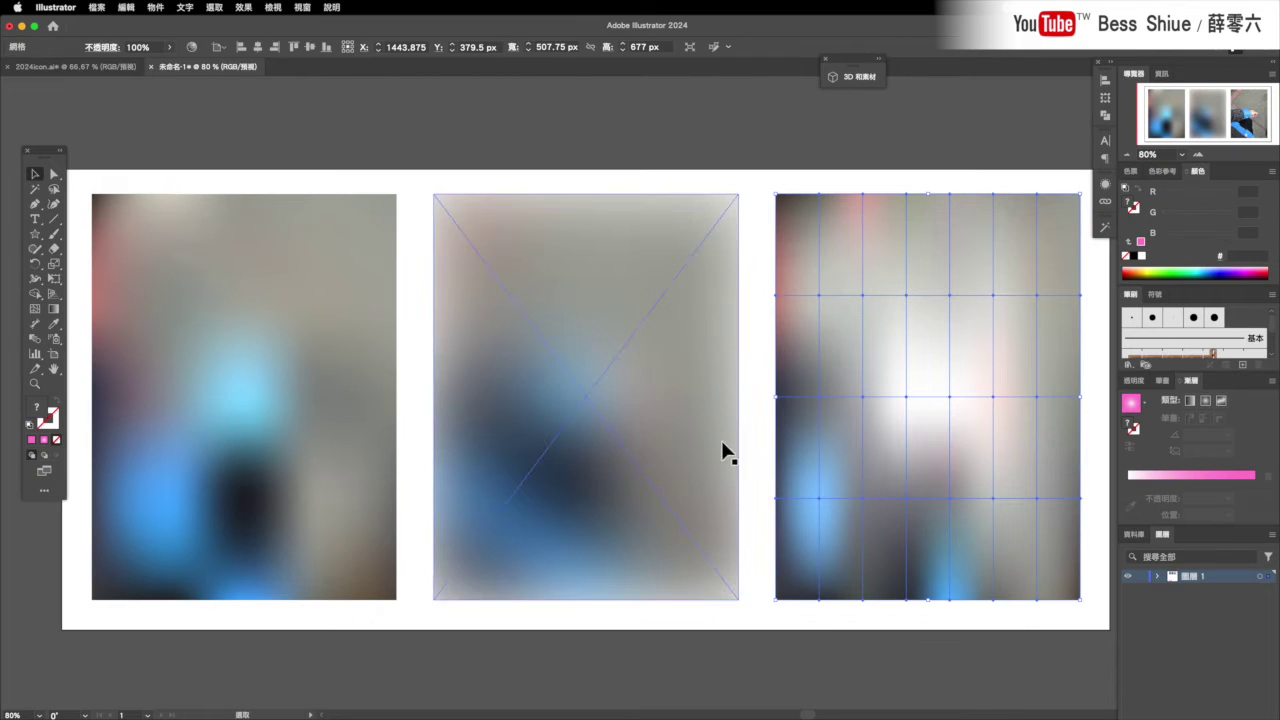
# Nudge the mesh panel left and drag its top-right corner inward to curve the edges.
pyautogui.click(919, 301)
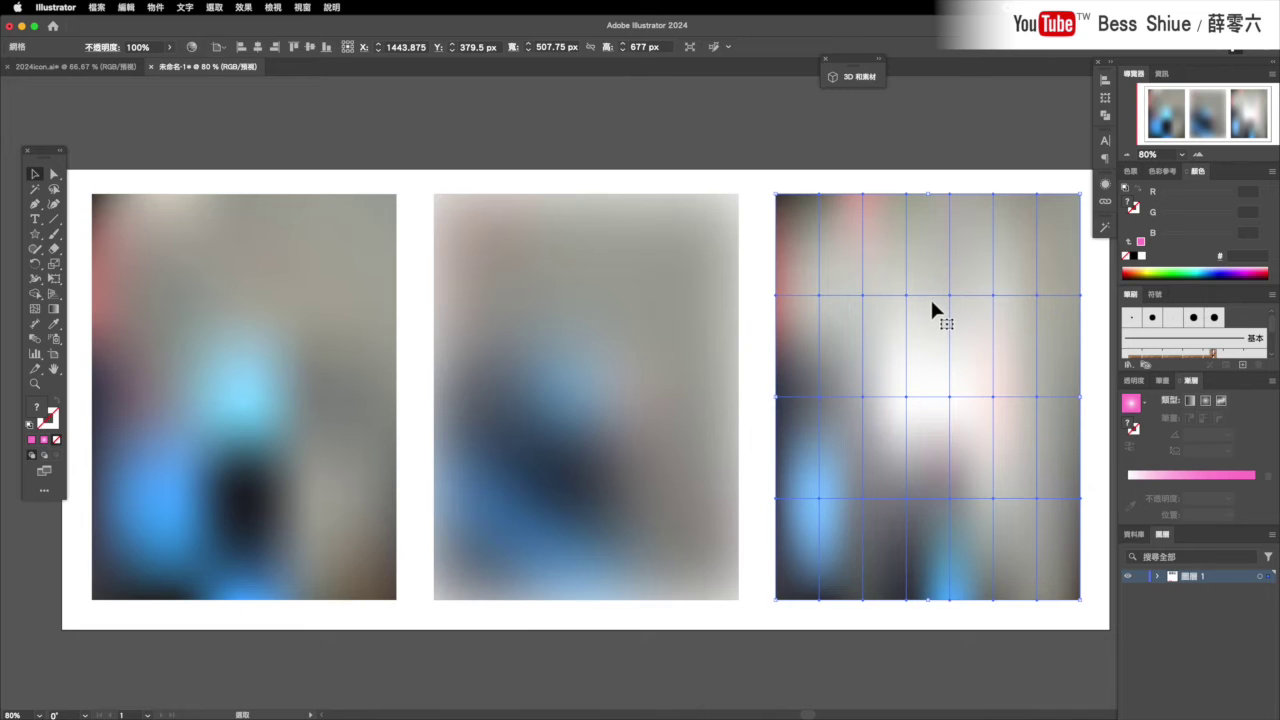
pyautogui.hotkey('shift', 'Left')
pyautogui.hotkey('shift', 'Left')
pyautogui.click(54, 177)
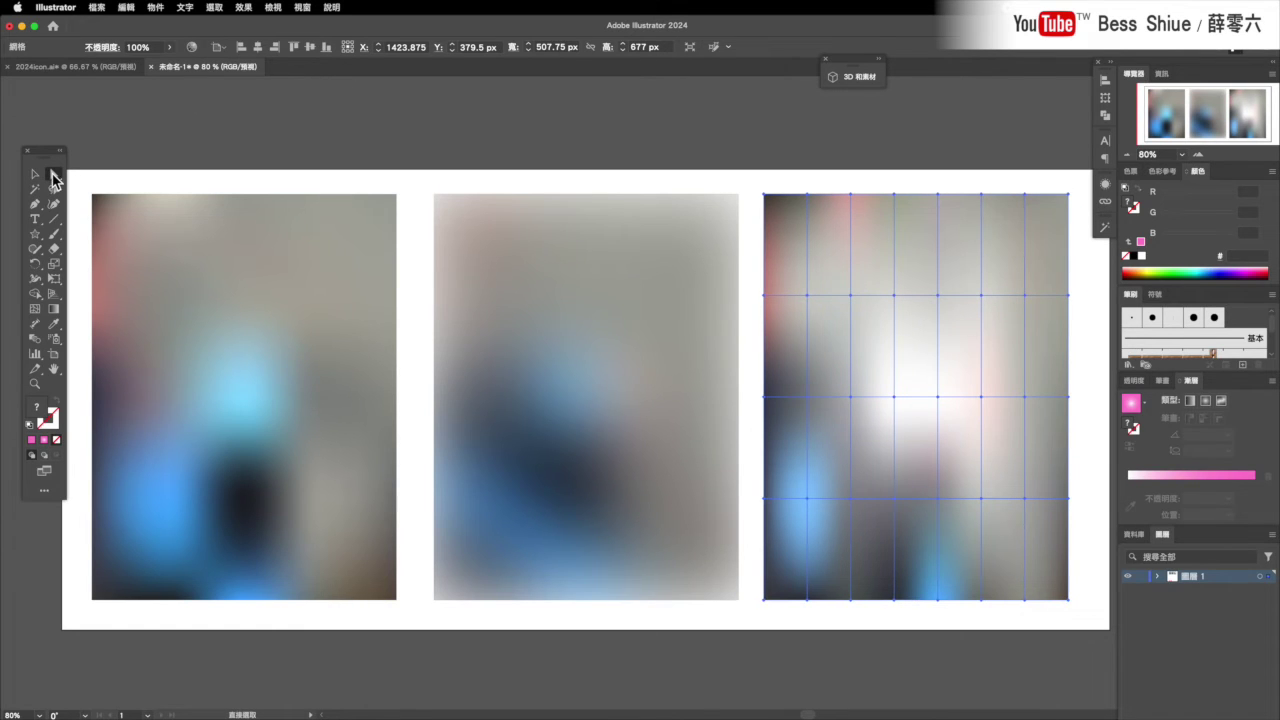
pyautogui.click(1016, 178)
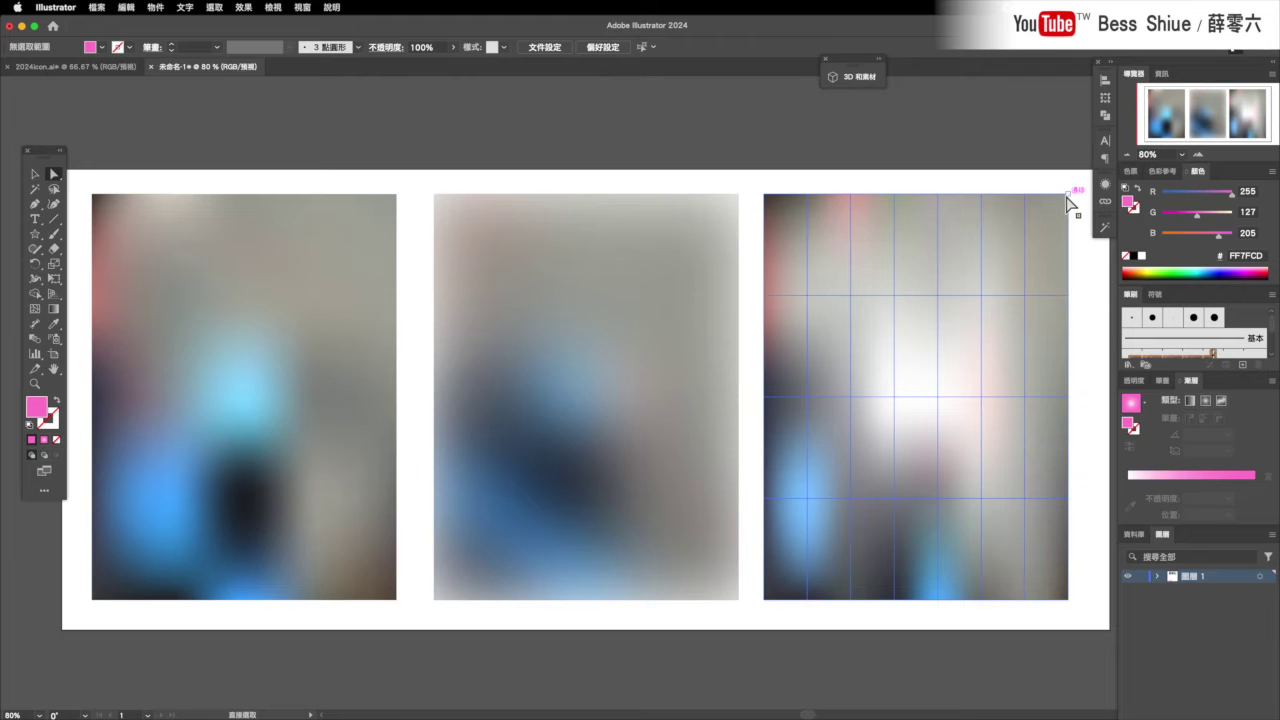
pyautogui.moveTo(1067, 195)
pyautogui.mouseDown()
pyautogui.moveTo(1018, 268)
pyautogui.moveTo(1027, 250)
pyautogui.mouseUp()
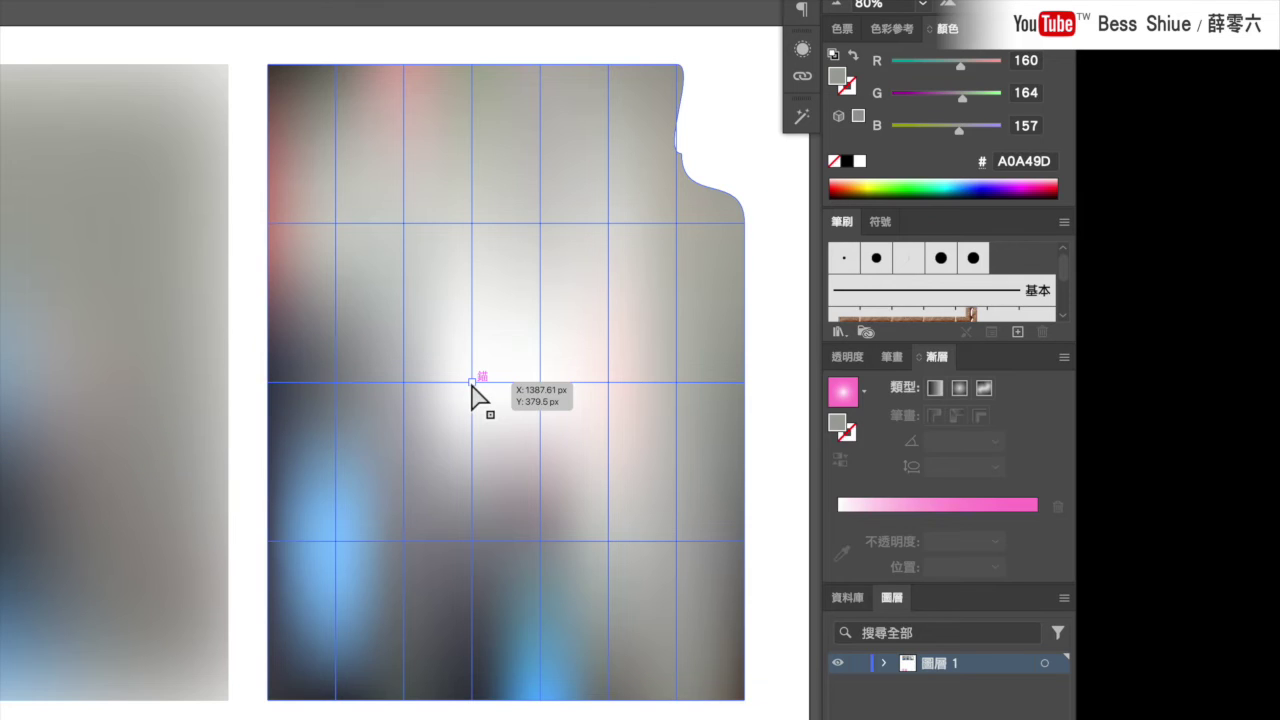
# Colour the centre mesh point blue and a lower-right mesh point bright green.
pyautogui.click(471, 383)
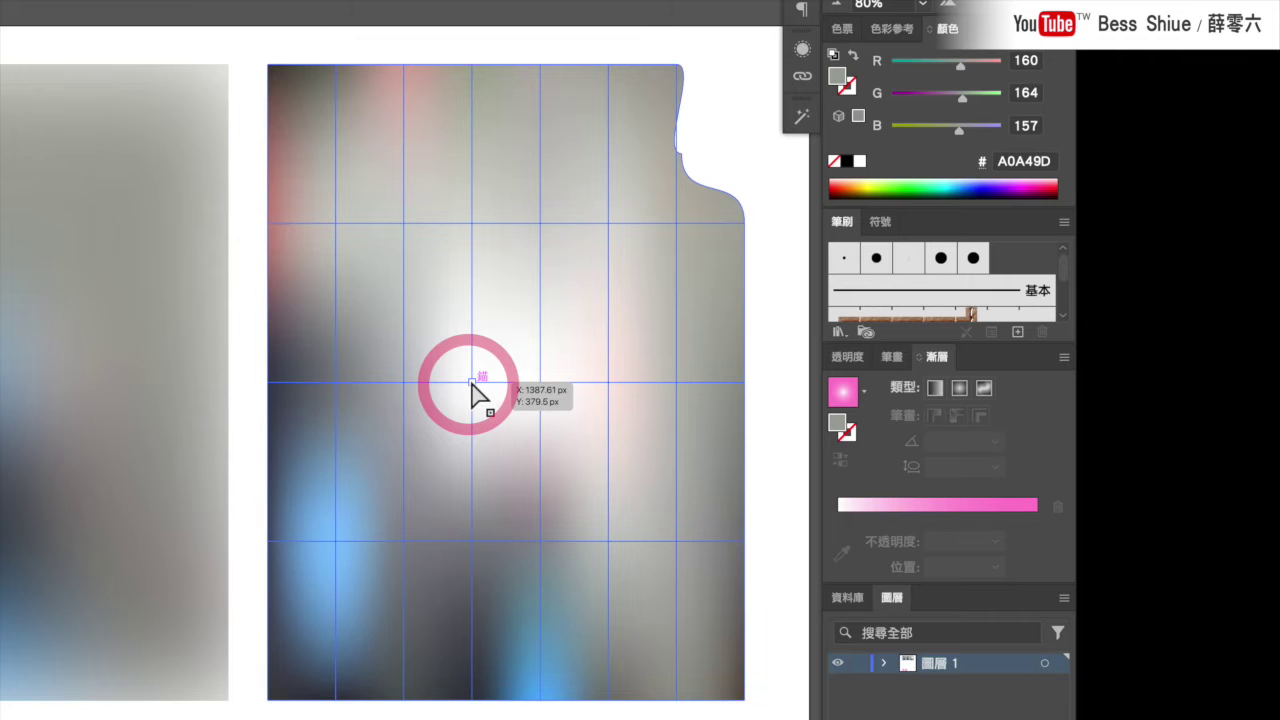
pyautogui.click(471, 383)
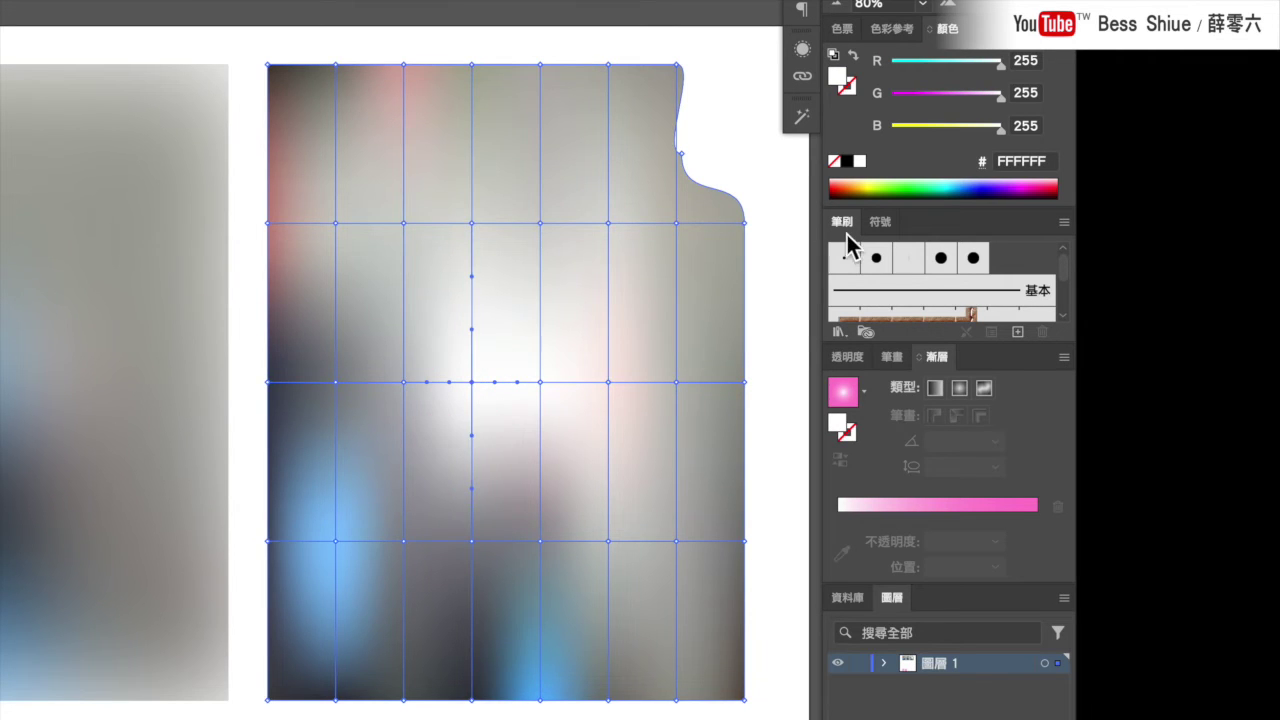
pyautogui.click(883, 181)
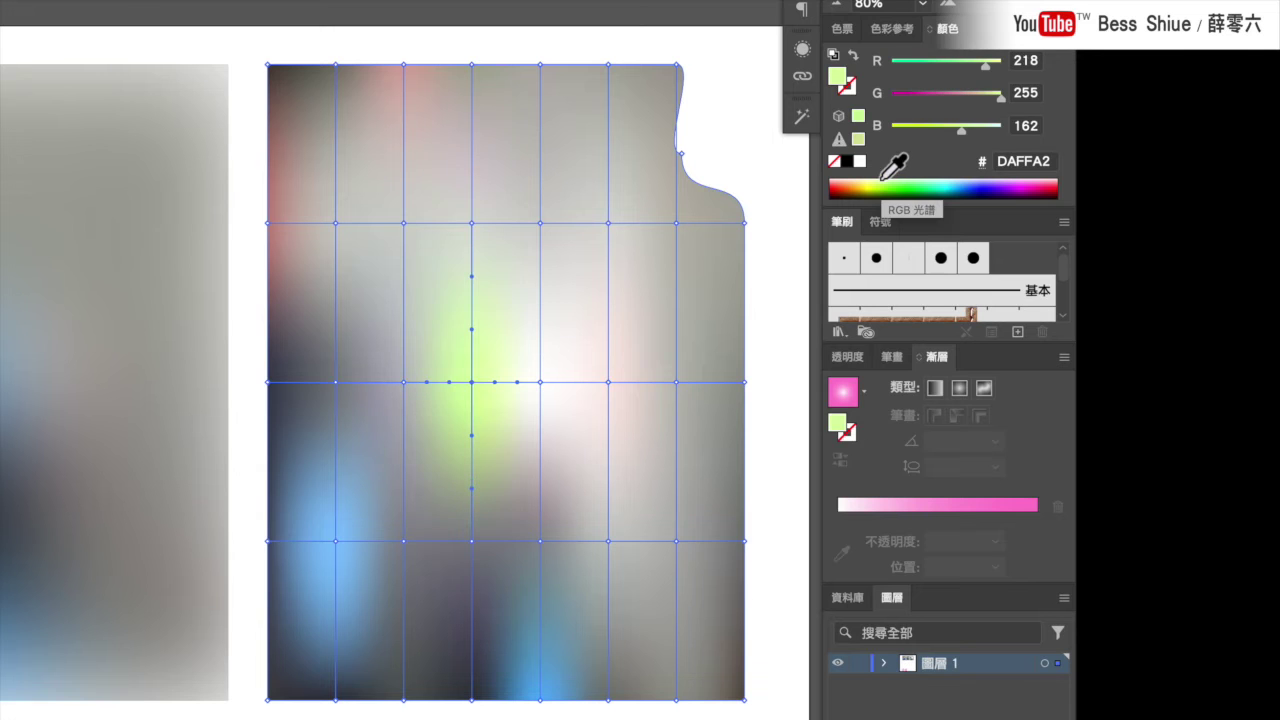
pyautogui.click(976, 182)
pyautogui.click(674, 545)
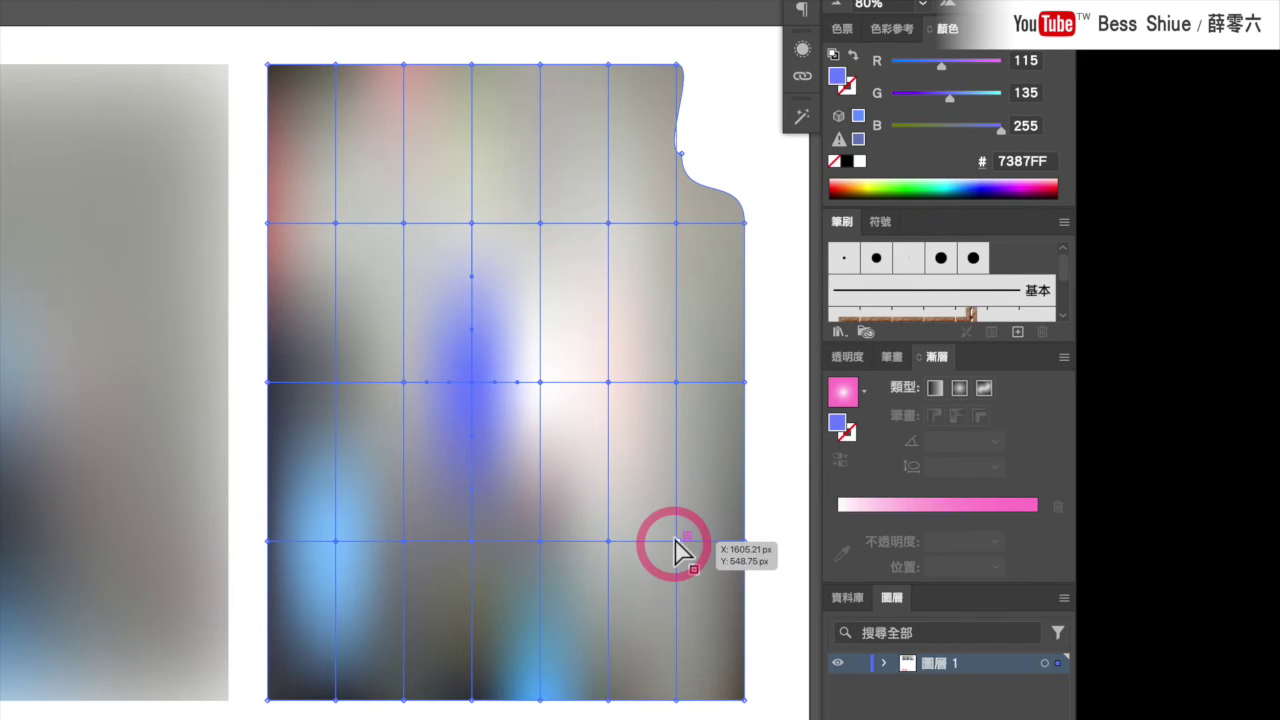
pyautogui.click(910, 185)
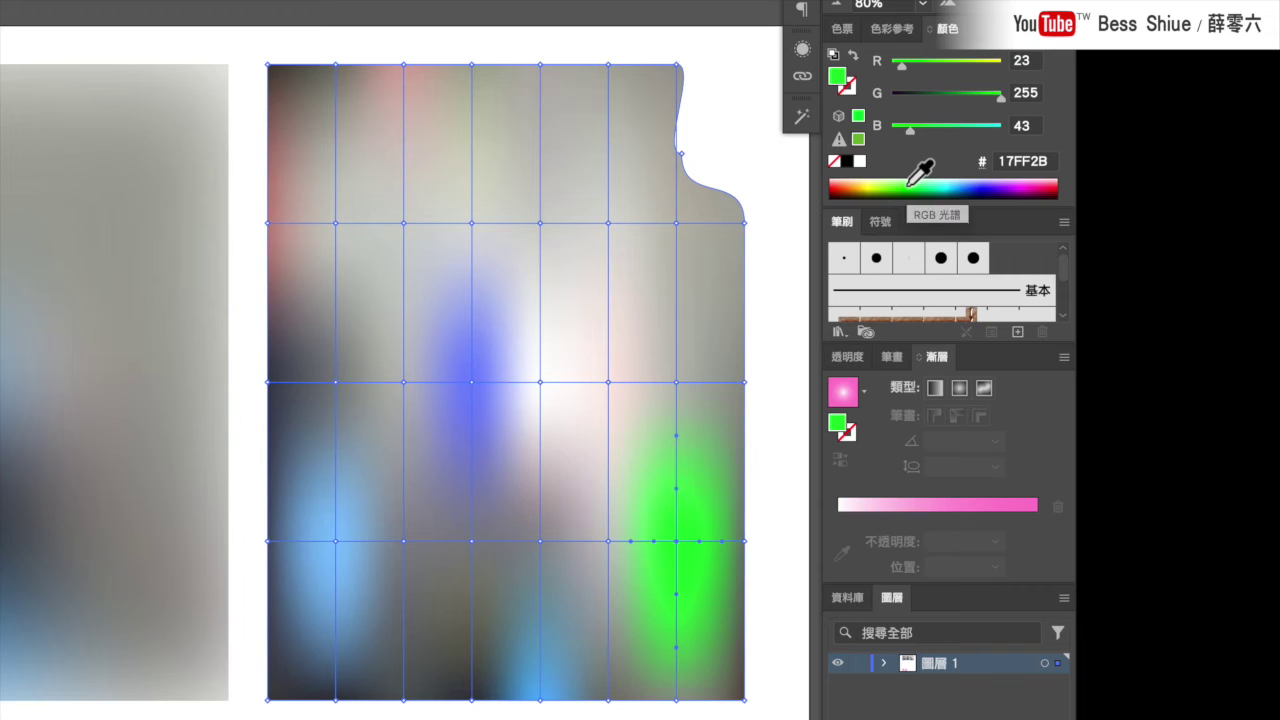
# Tint an upper-left mesh point yellow and a right-of-centre point pale yellow, then deselect.
pyautogui.click(335, 222)
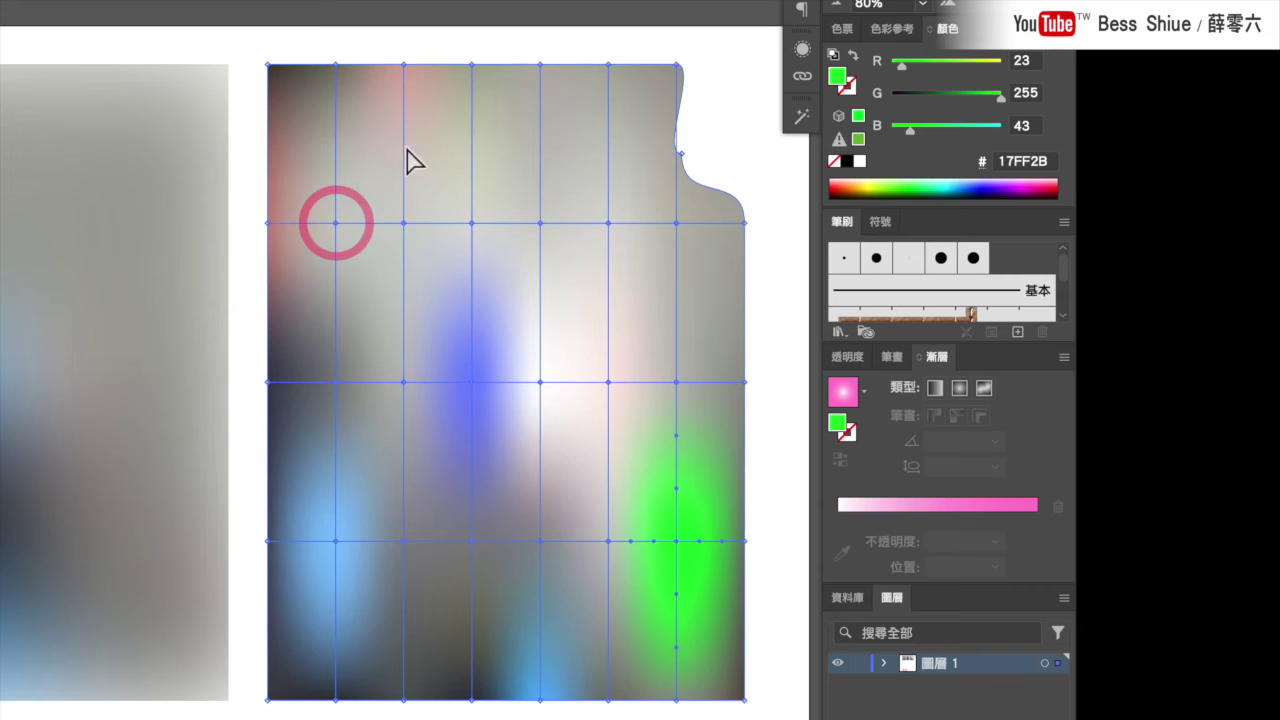
pyautogui.click(860, 186)
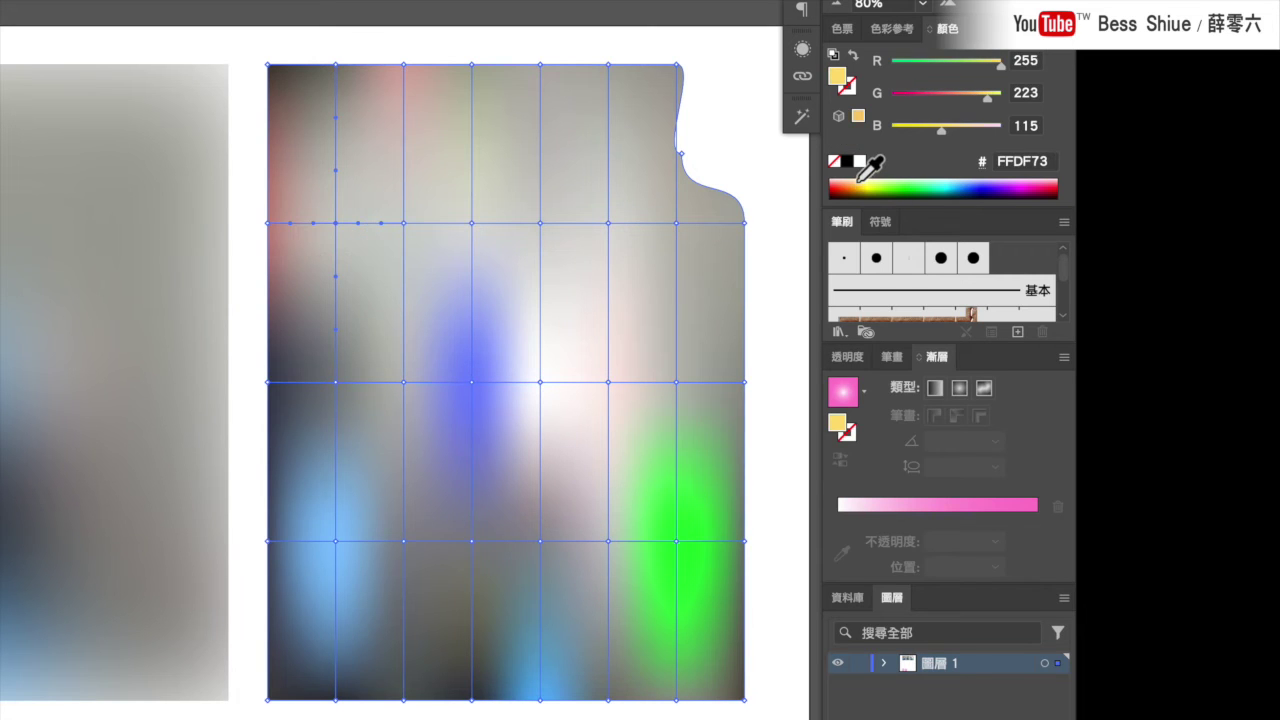
pyautogui.click(607, 383)
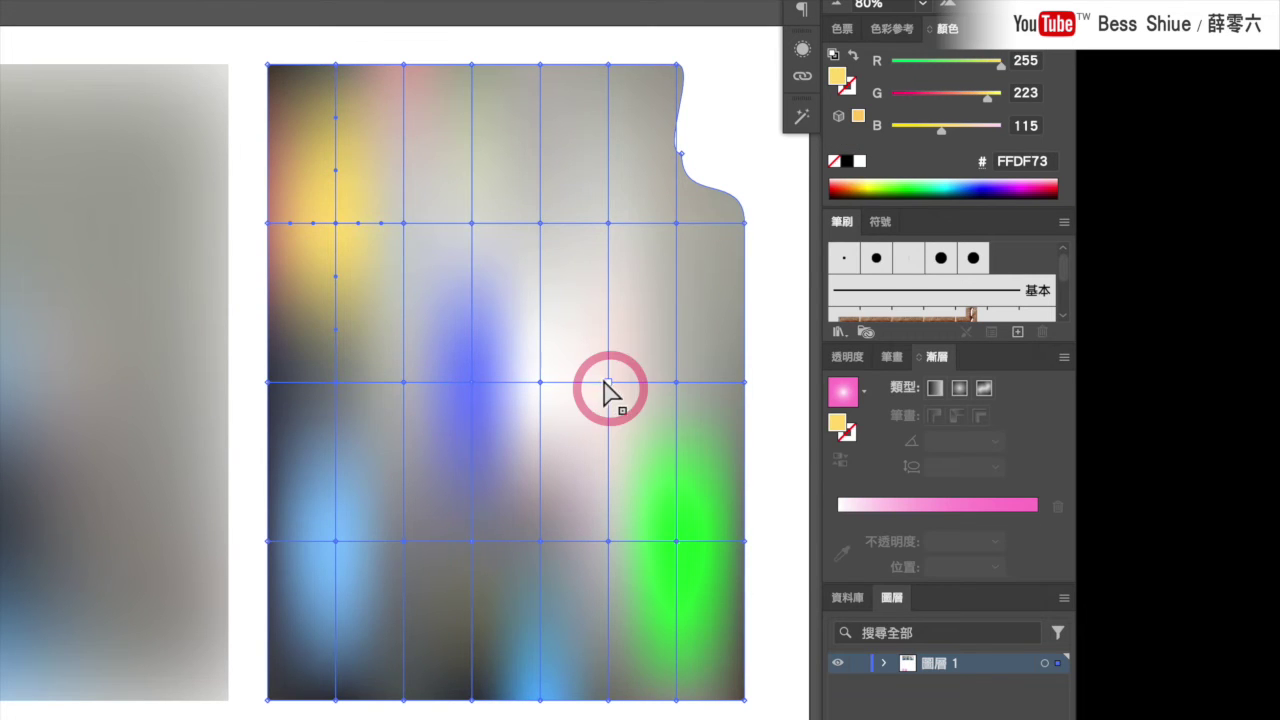
pyautogui.click(878, 182)
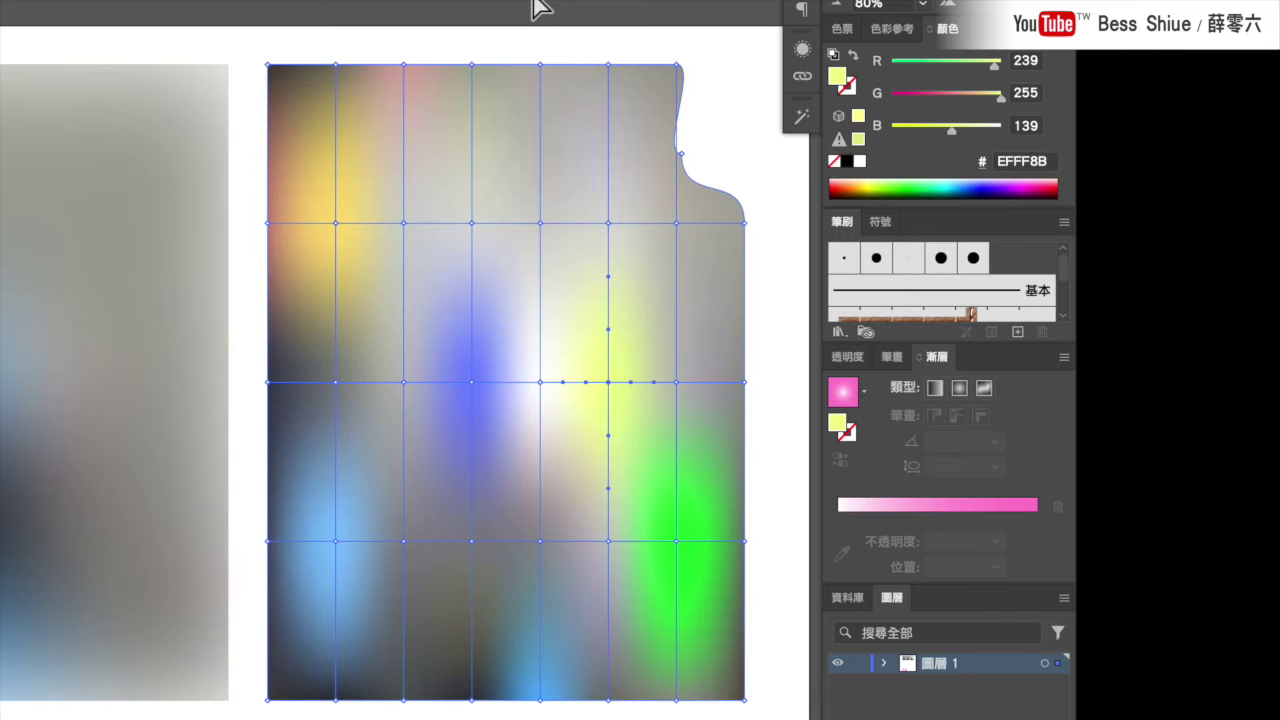
pyautogui.hotkey('ctrl', 'shift', 'a')
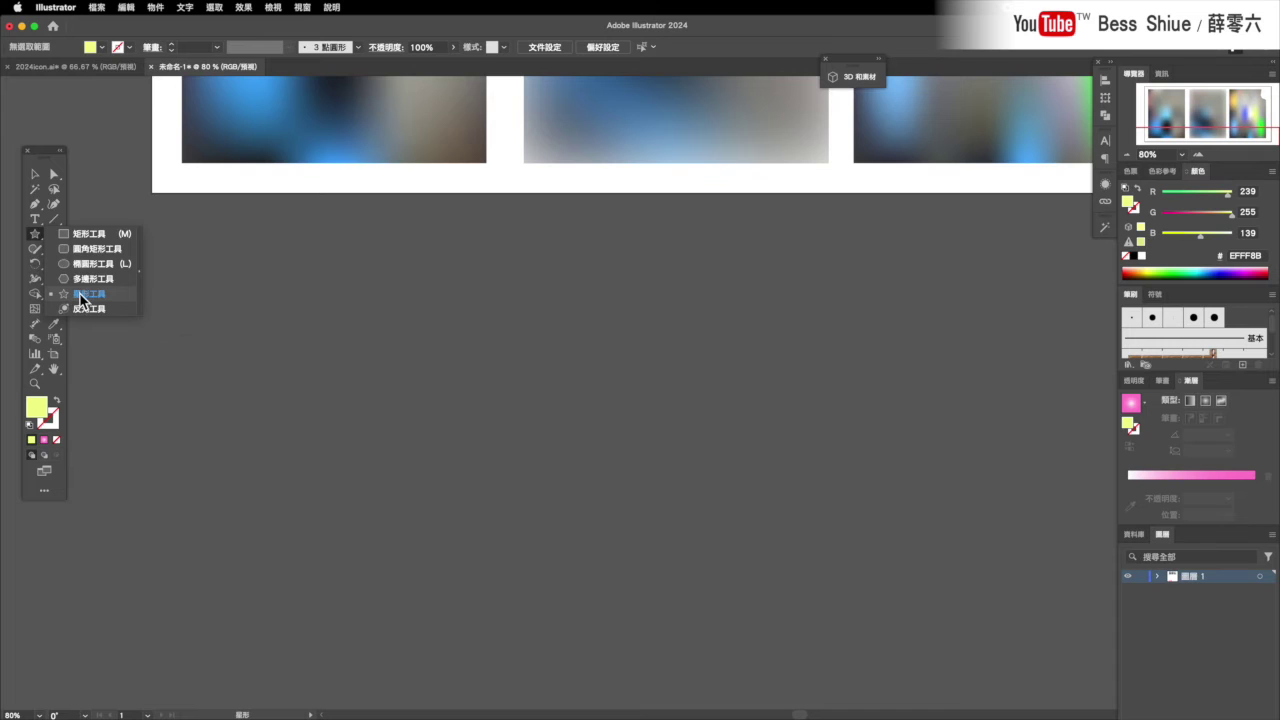
# Draw a pale yellow star below the panels and round all its corners.
pyautogui.moveTo(35, 238); pyautogui.dragTo(85, 297)
pyautogui.moveTo(286, 376); pyautogui.dragTo(370, 532)
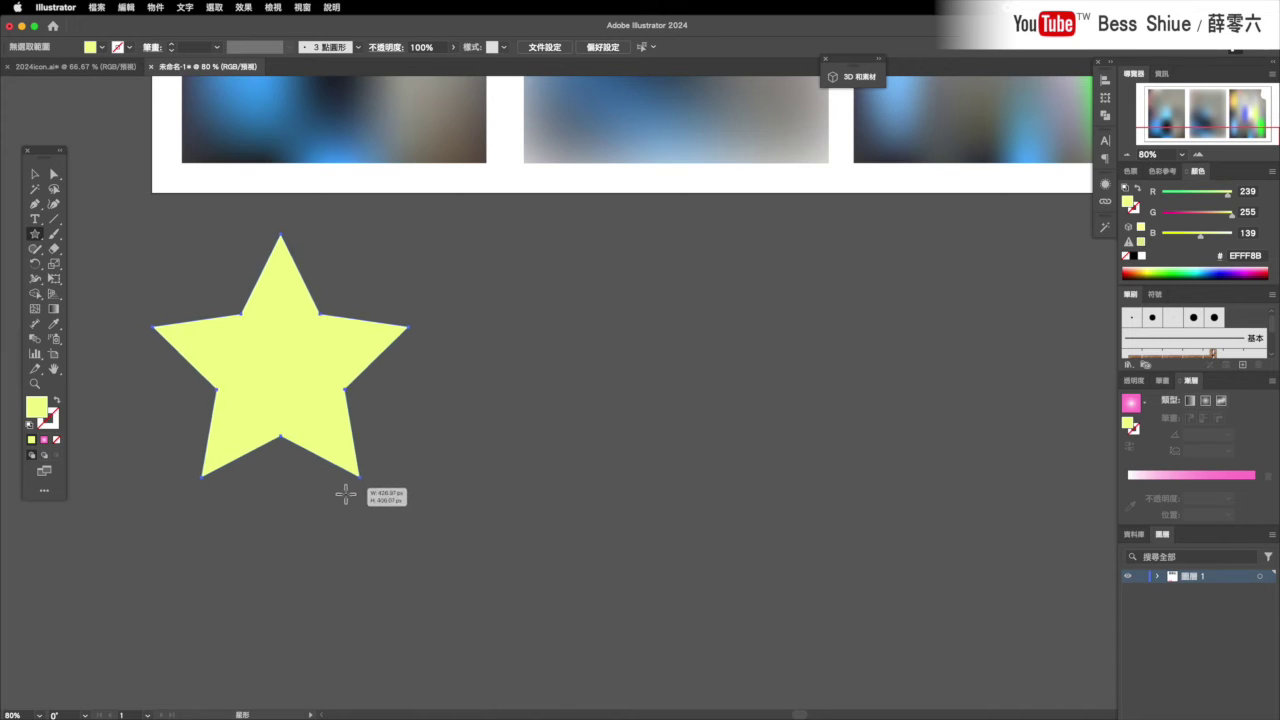
pyautogui.press('a')
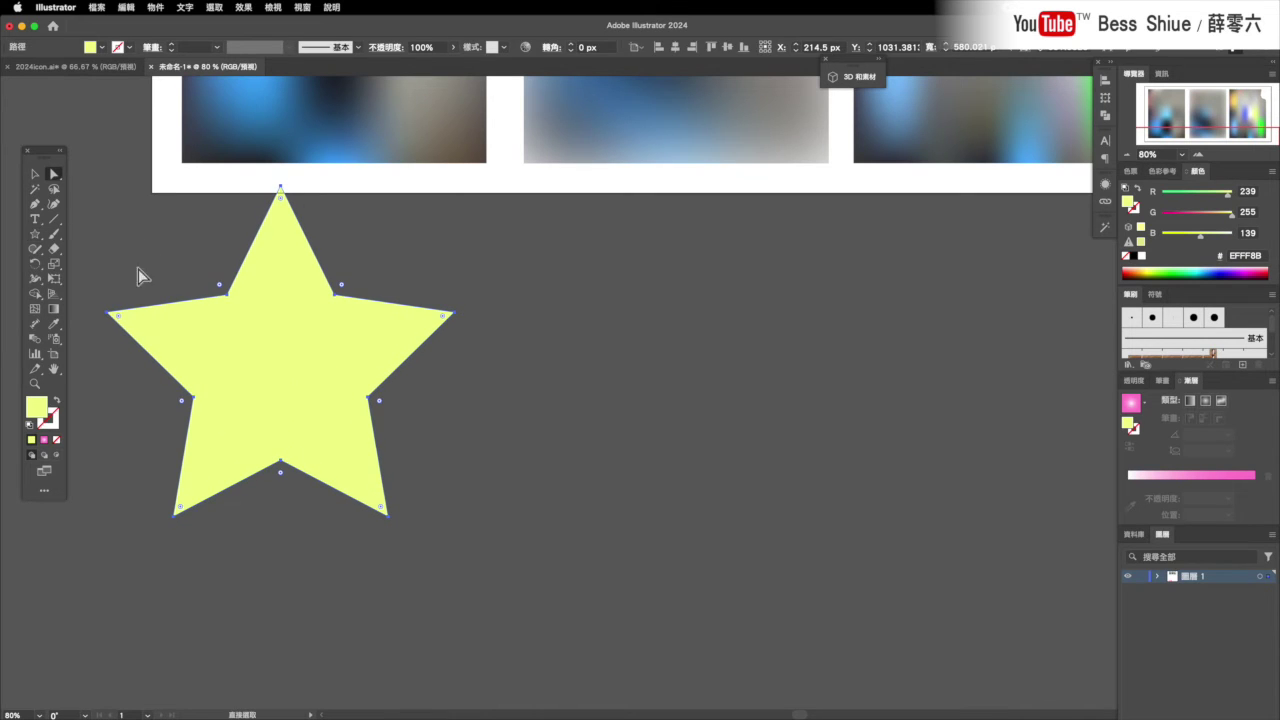
pyautogui.moveTo(120, 320); pyautogui.dragTo(155, 328)
pyautogui.press('v')
pyautogui.moveTo(266, 346)
pyautogui.mouseDown()
pyautogui.moveTo(283, 371)
pyautogui.moveTo(626, 393)
pyautogui.mouseUp()
# Place a duplicate of the star to its right, leaving nothing selected.
pyautogui.click(484, 380)
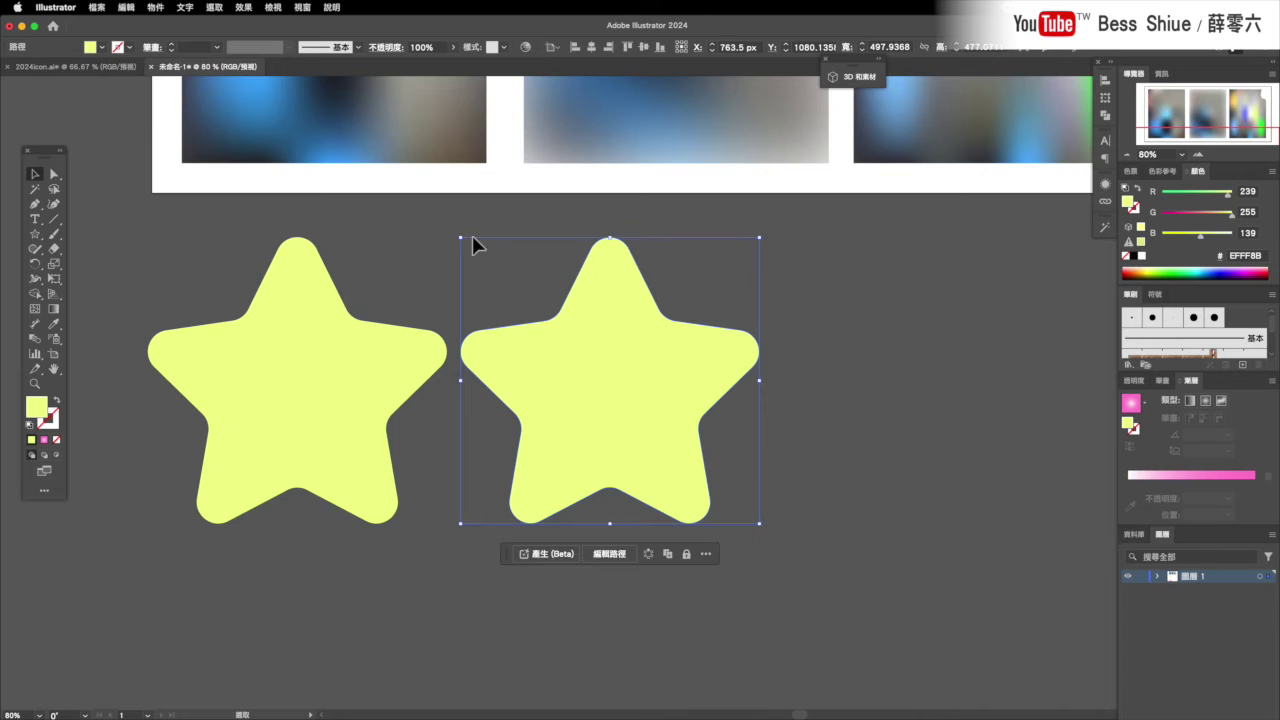
pyautogui.click(385, 220)
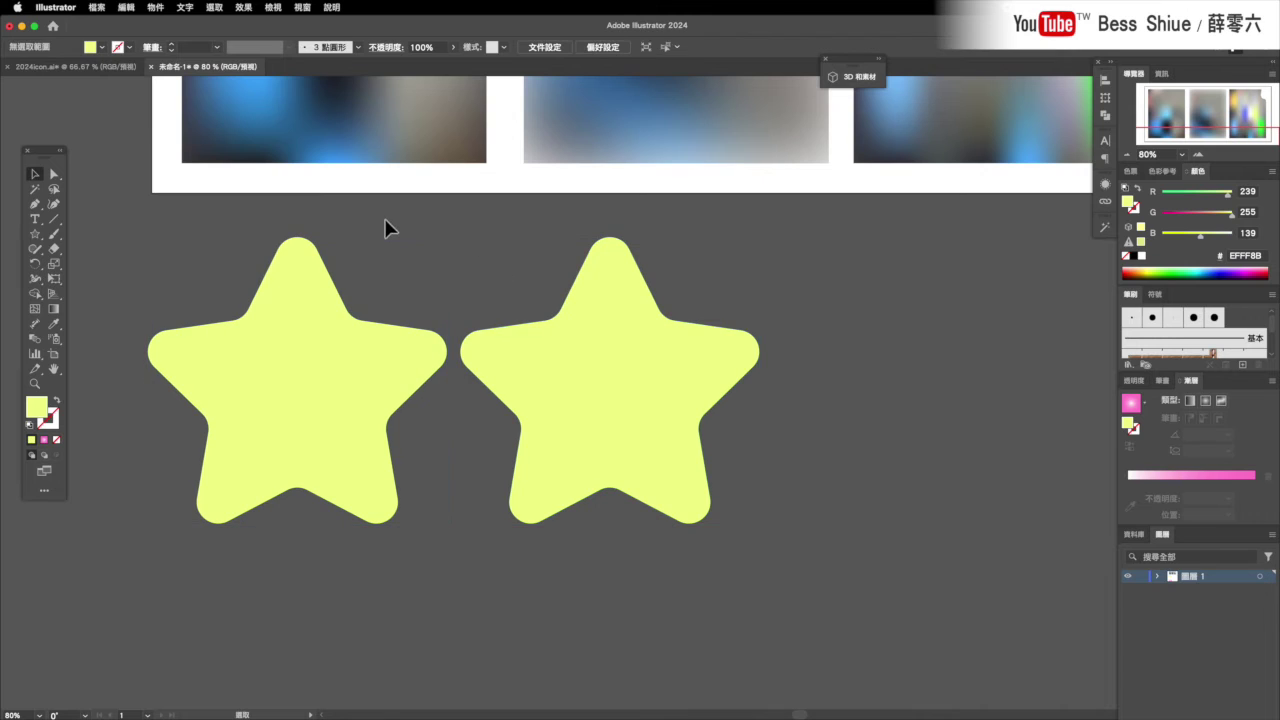
pyautogui.click(329, 362)
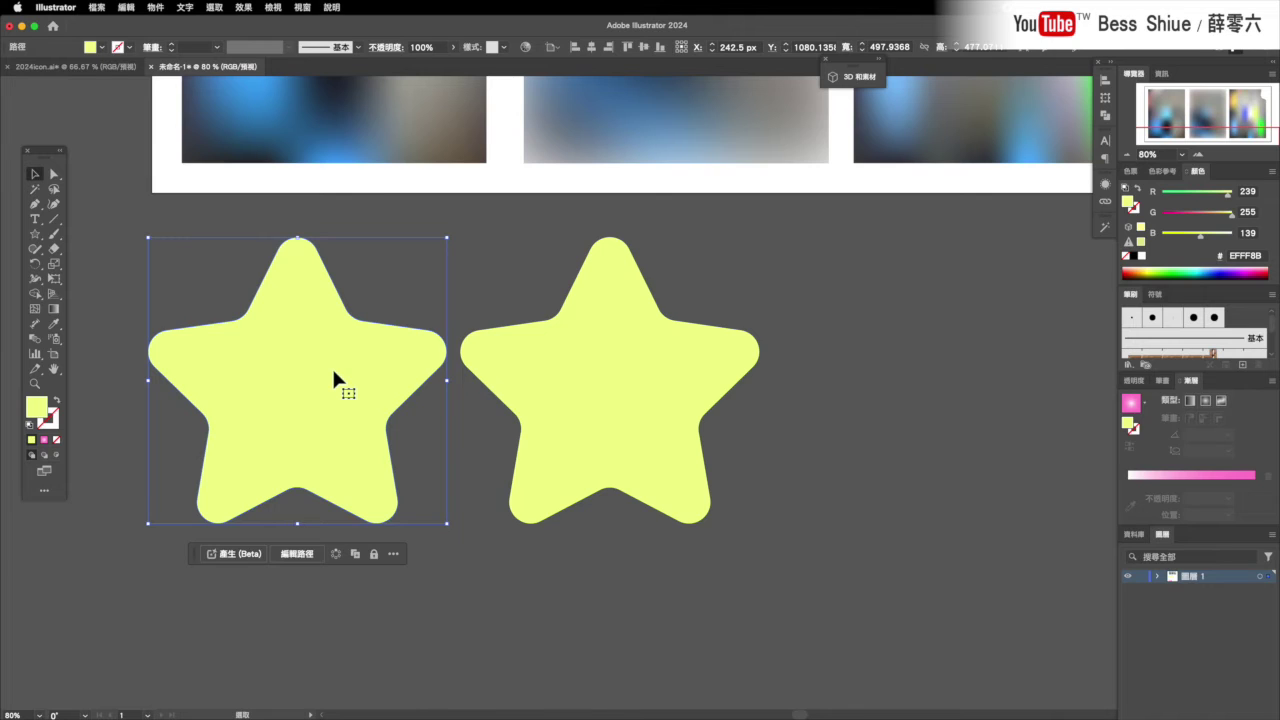
pyautogui.hotkey('ctrl', 'shift', 'a')
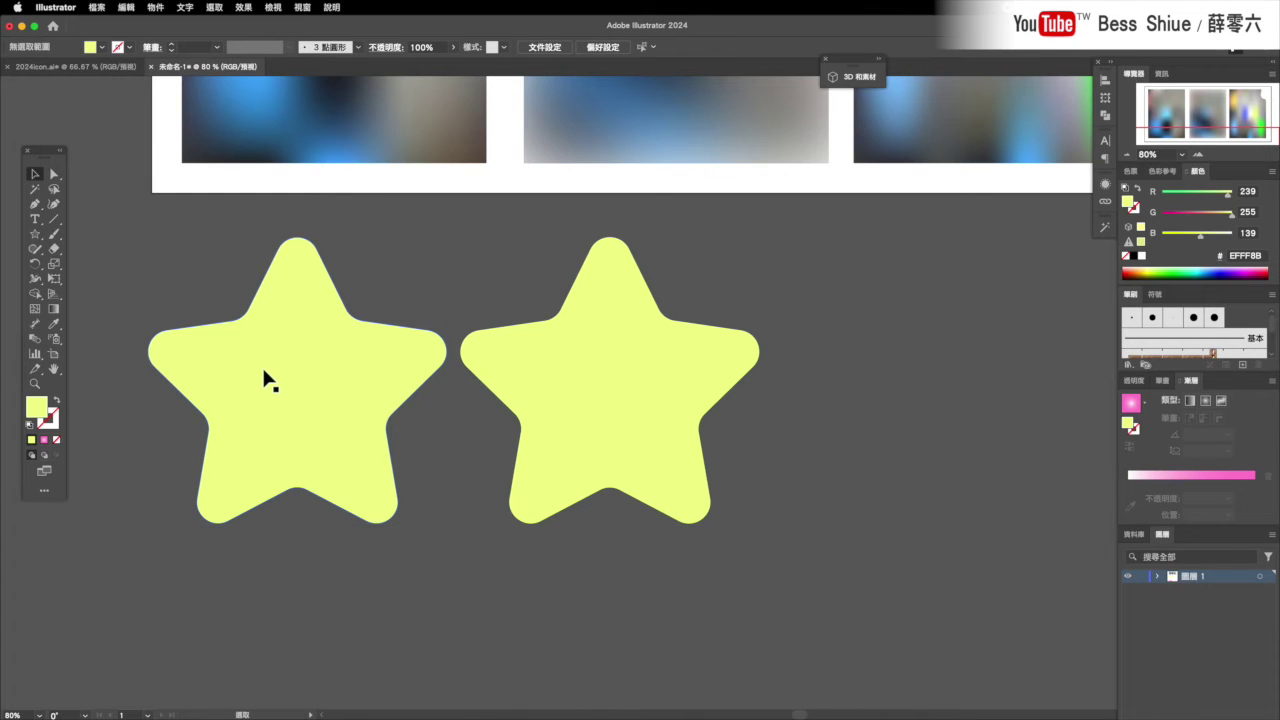
# Give the right star a pink radial gradient with a widened white centre.
pyautogui.click(268, 373)
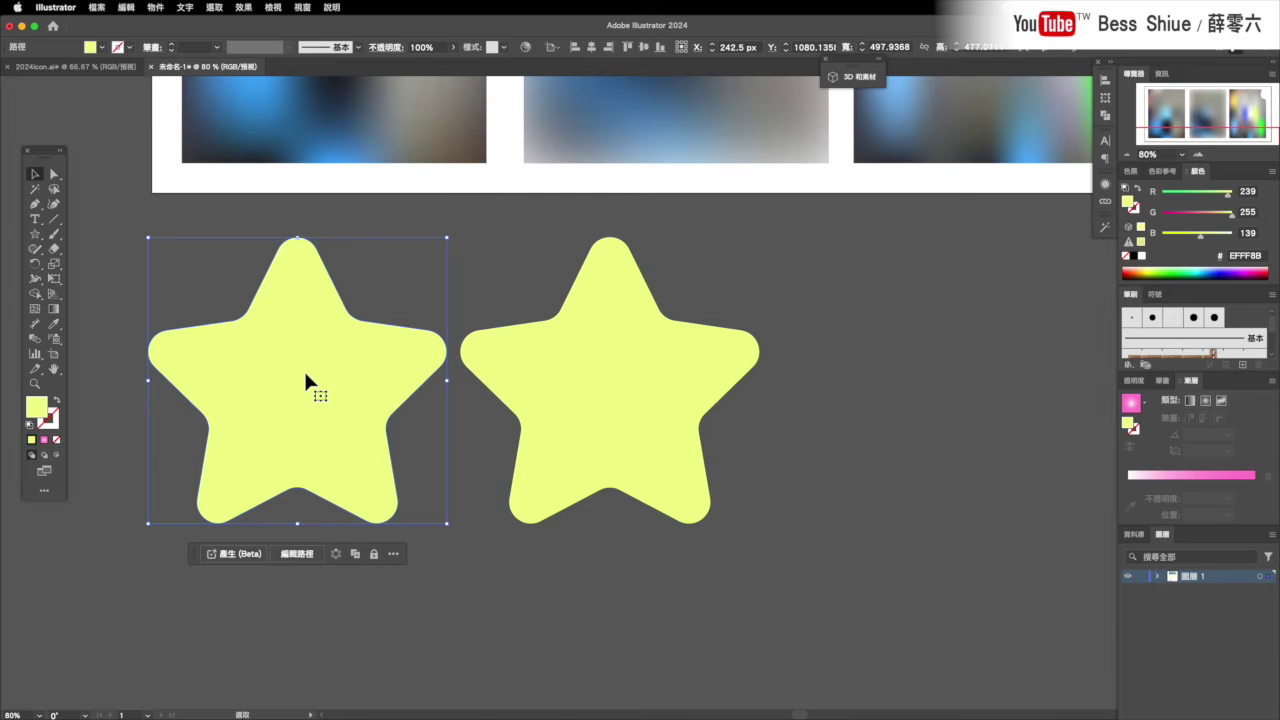
pyautogui.click(612, 343)
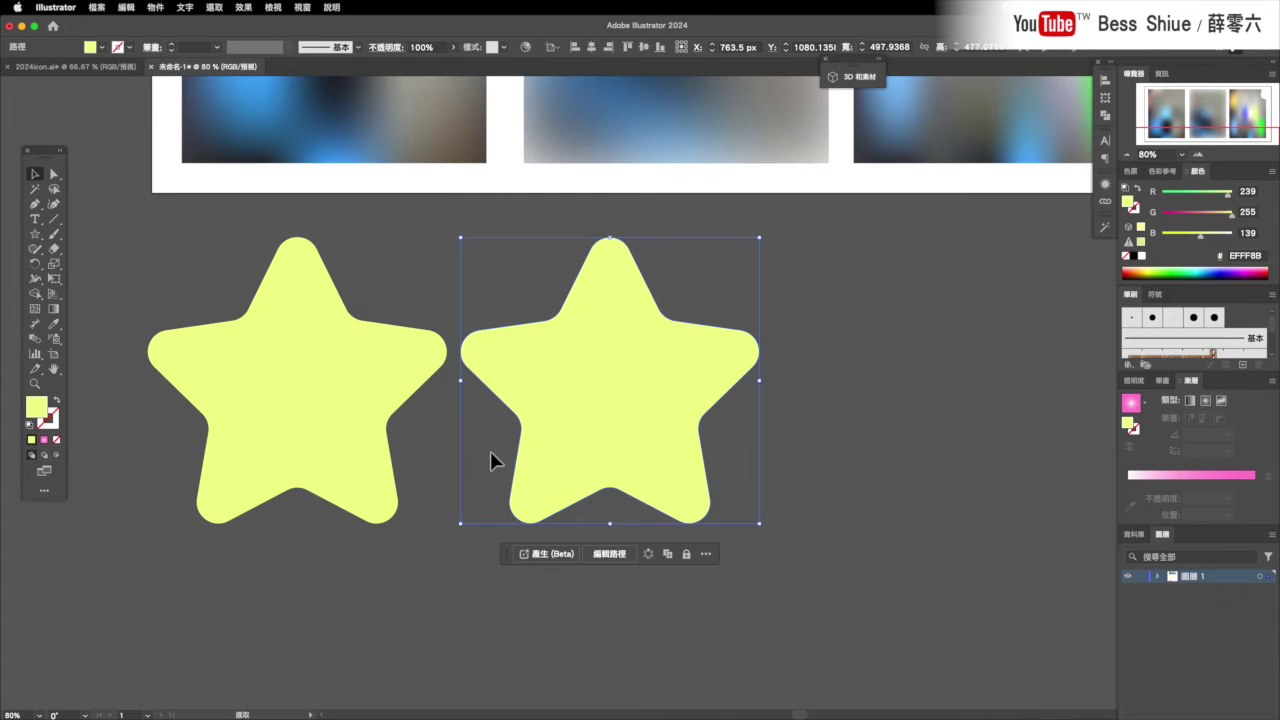
pyautogui.click(45, 441)
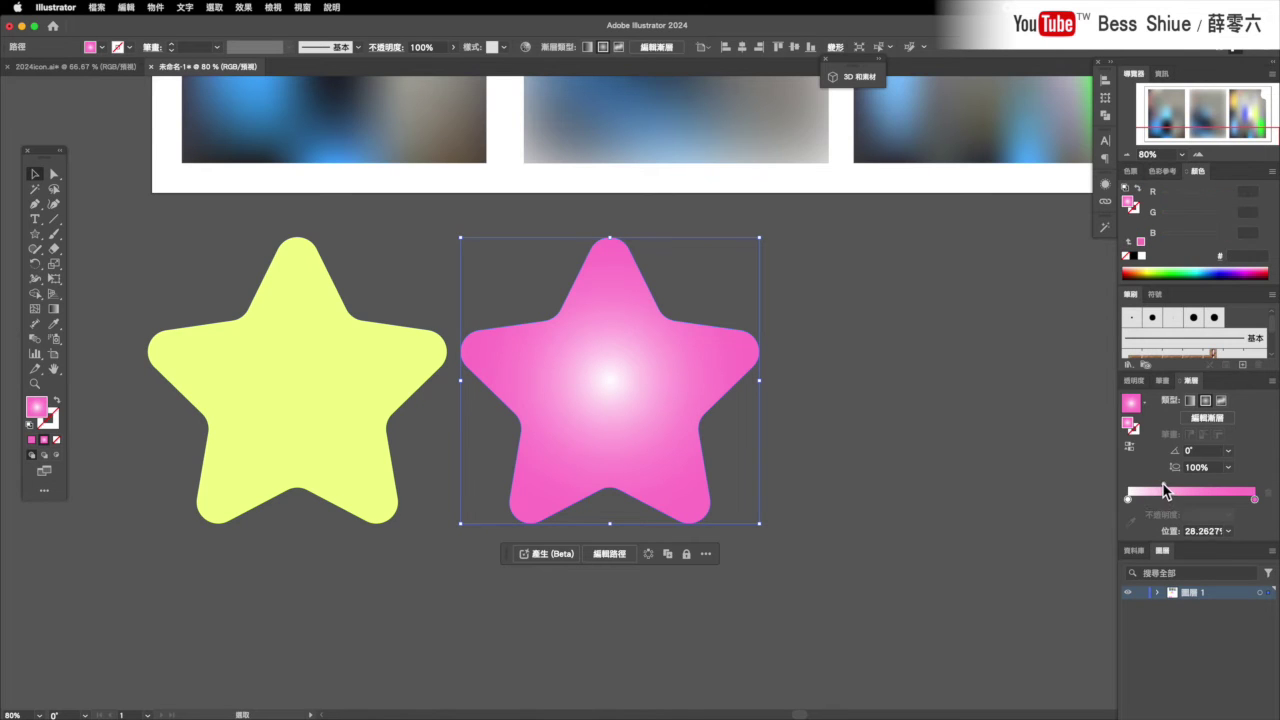
pyautogui.moveTo(1162, 490); pyautogui.dragTo(1192, 488)
pyautogui.click(875, 453)
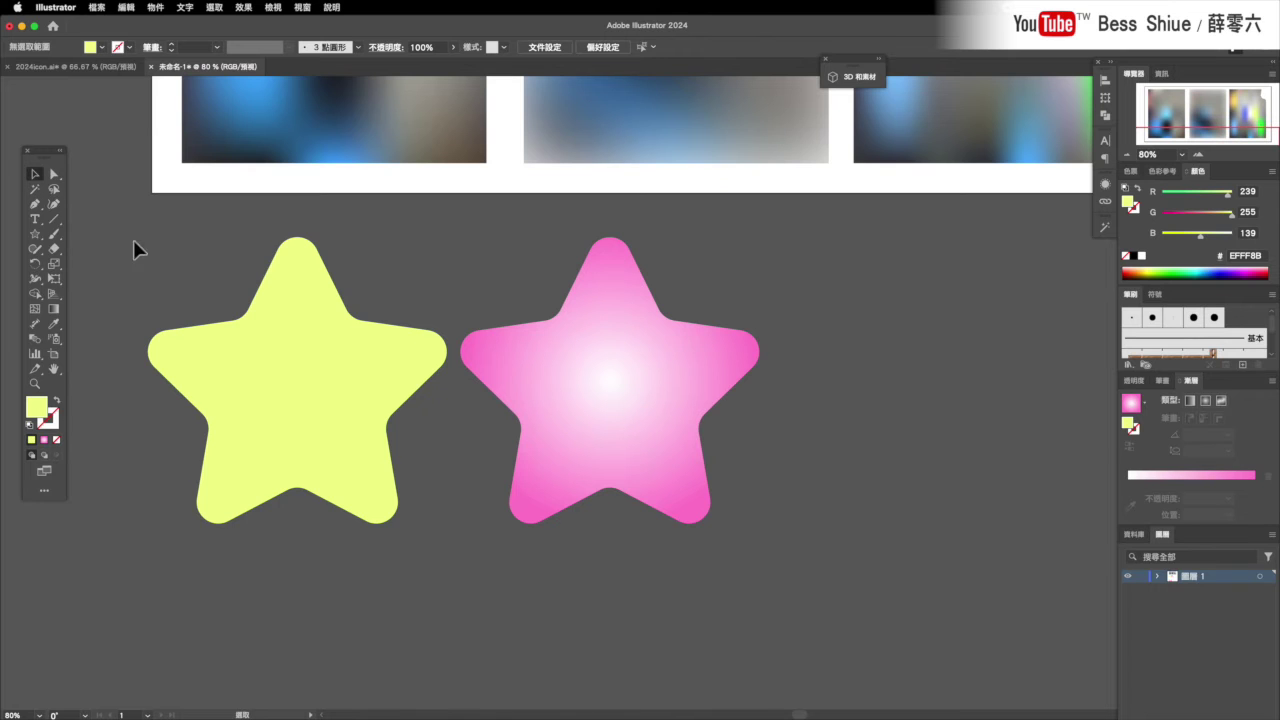
pyautogui.click(274, 376)
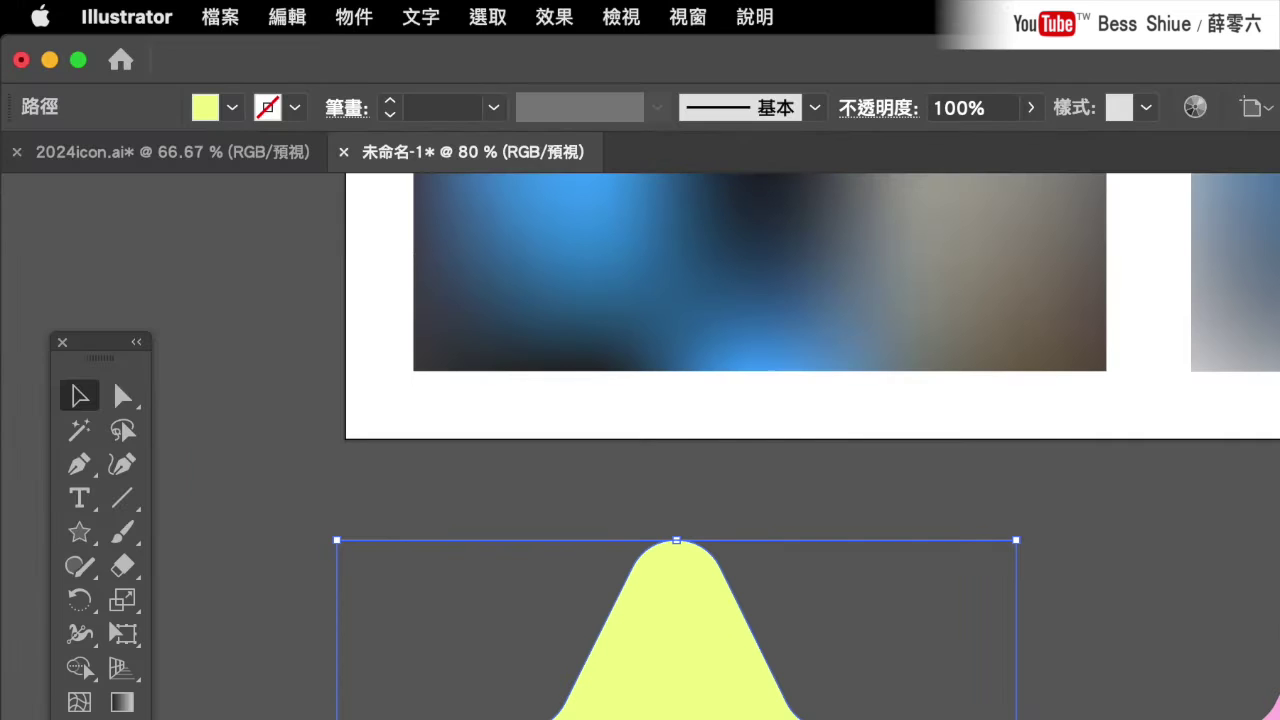
# Apply a 4×4 gradient mesh with To Center appearance to the yellow star.
pyautogui.click(360, 22)
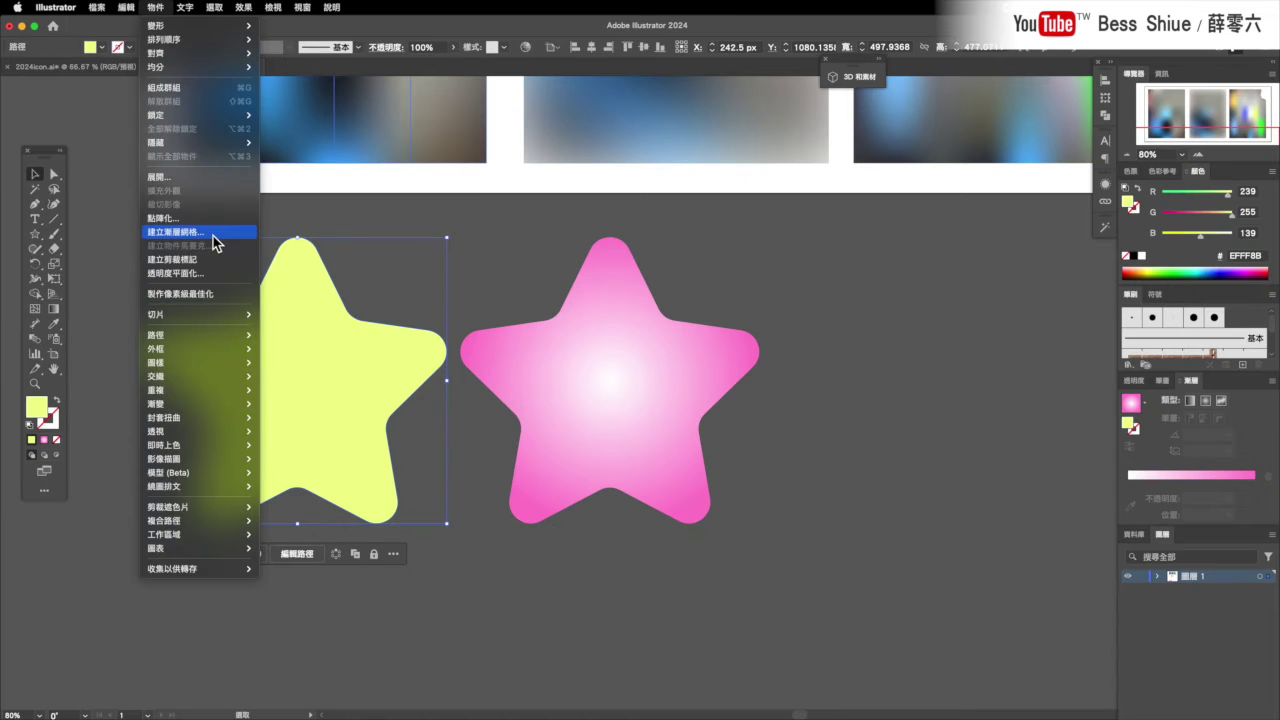
pyautogui.click(396, 537)
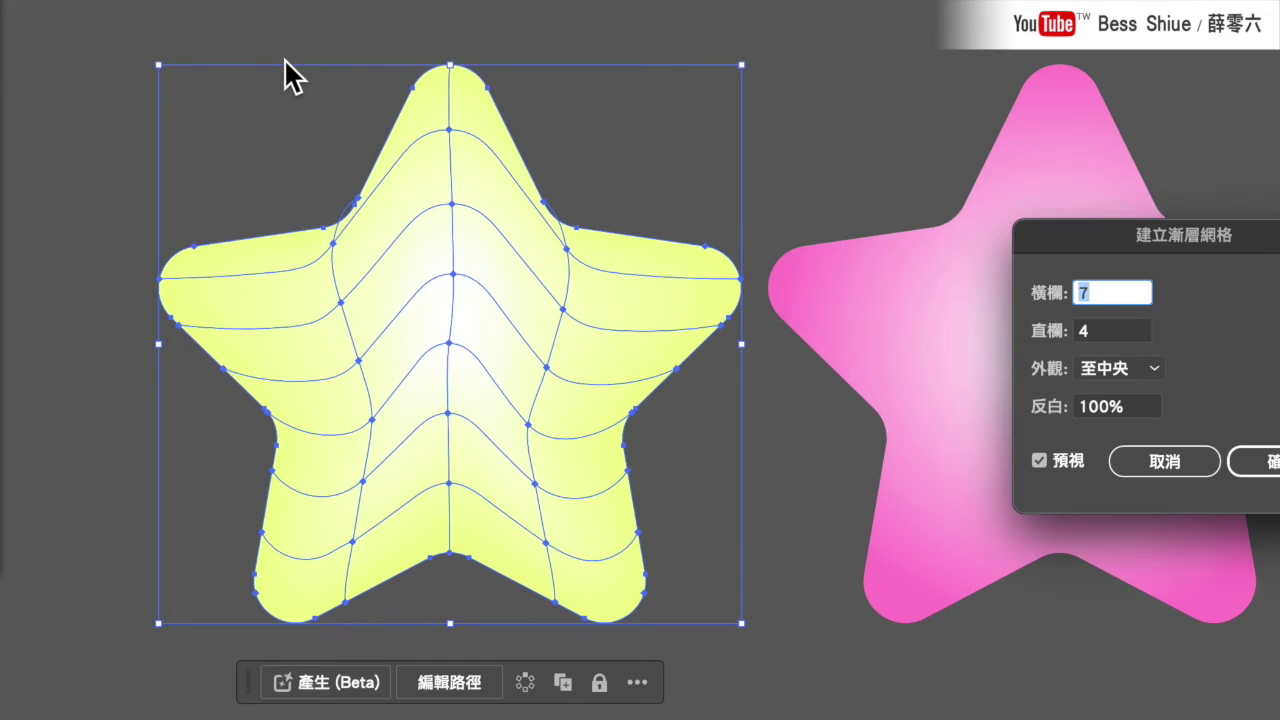
pyautogui.moveTo(1149, 248); pyautogui.dragTo(933, 222)
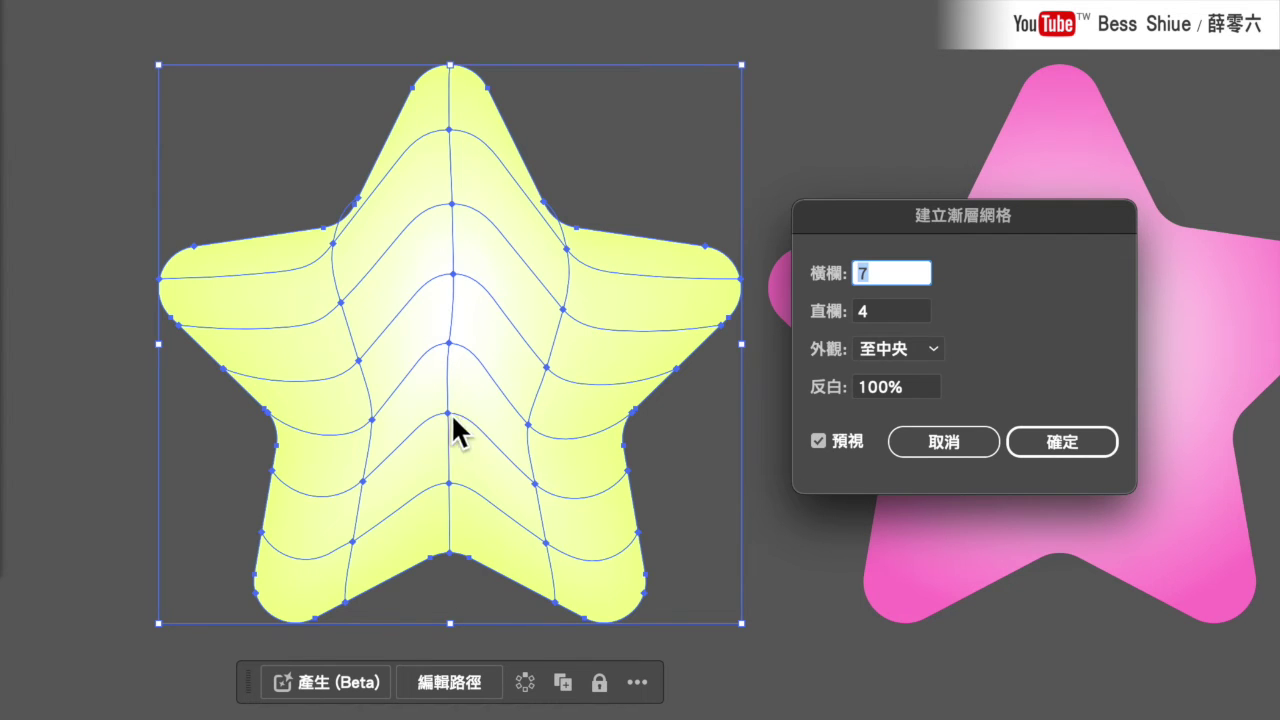
pyautogui.write('4')
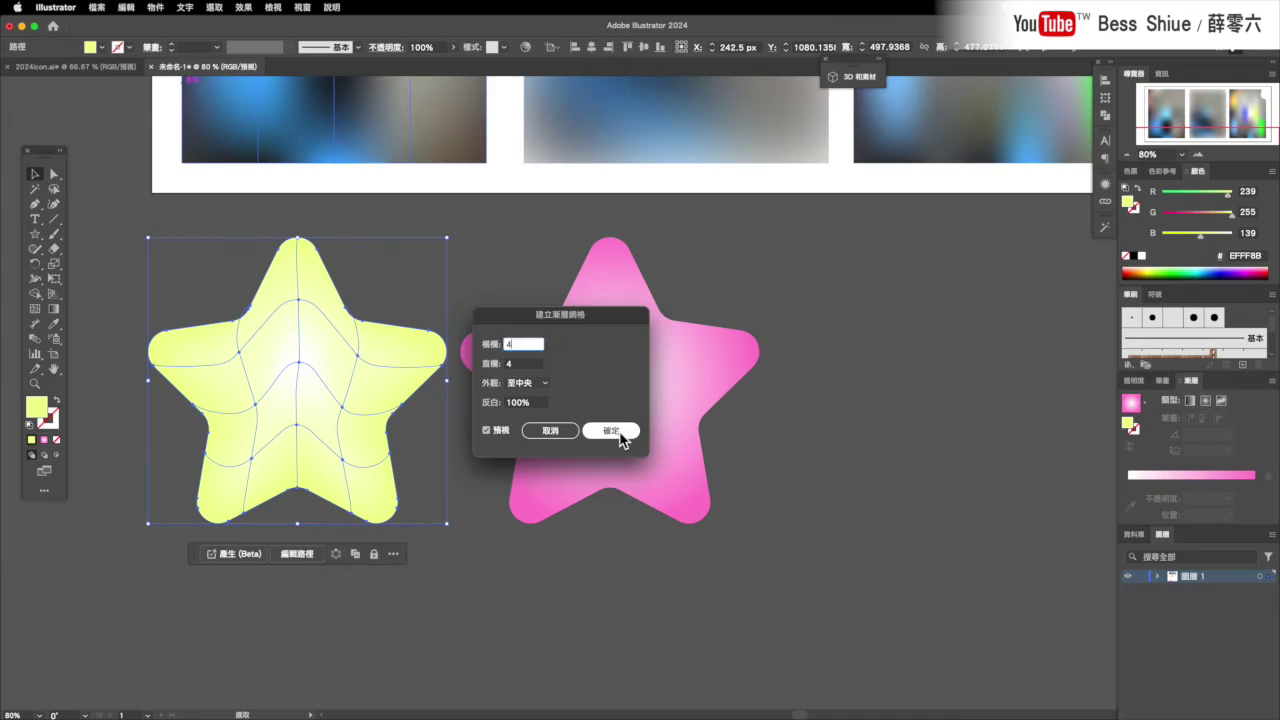
pyautogui.click(1081, 450)
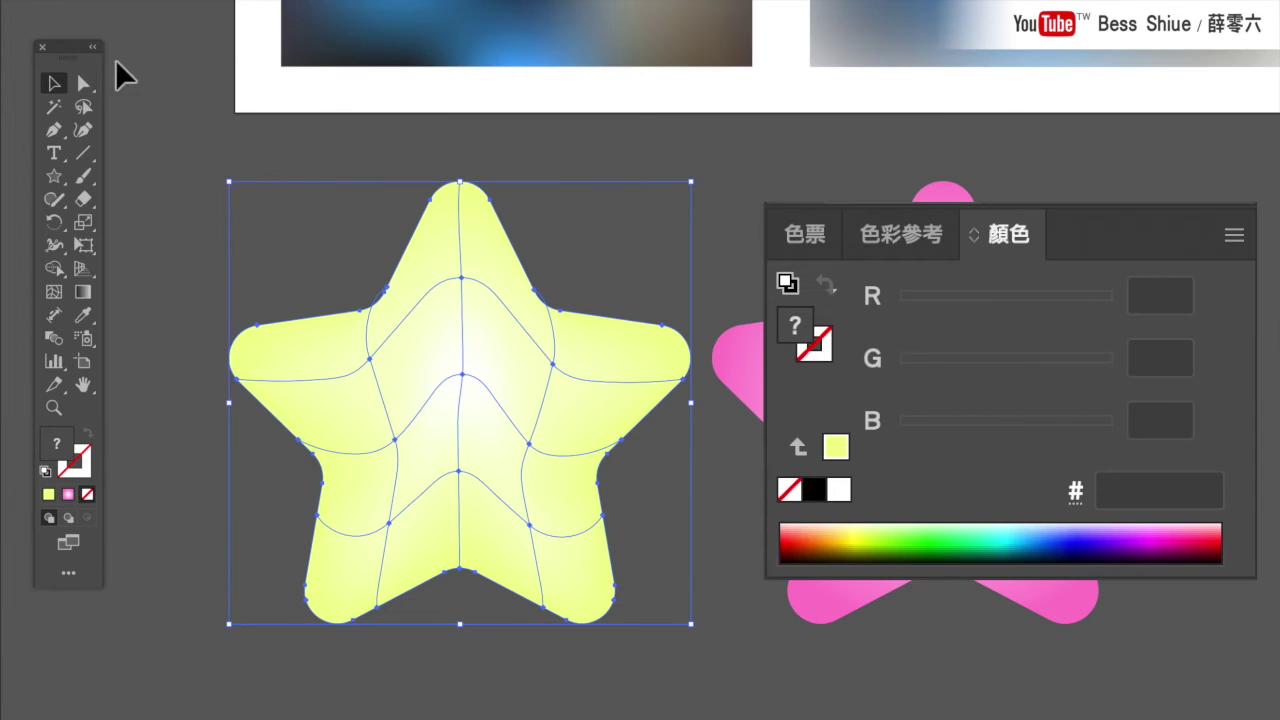
# Colour two star mesh points cyan and an upper-left point pink, then select the pink star.
pyautogui.click(82, 84)
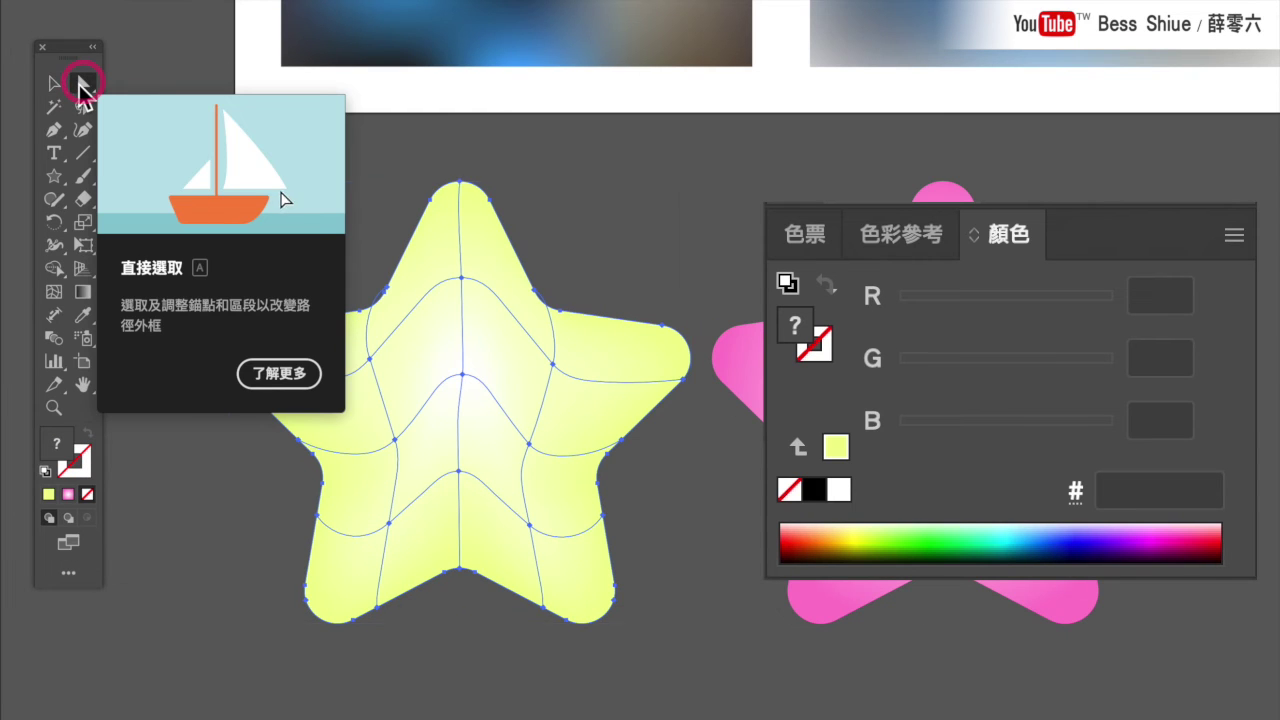
pyautogui.click(552, 362)
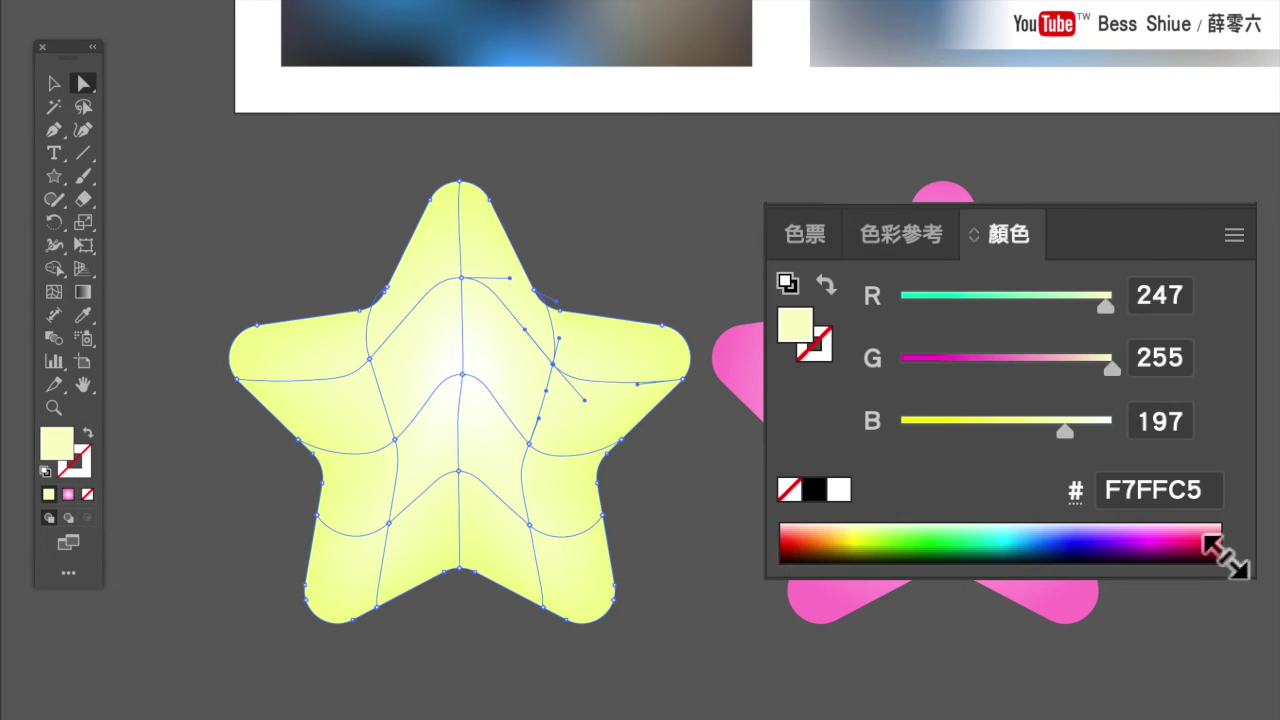
pyautogui.click(992, 523)
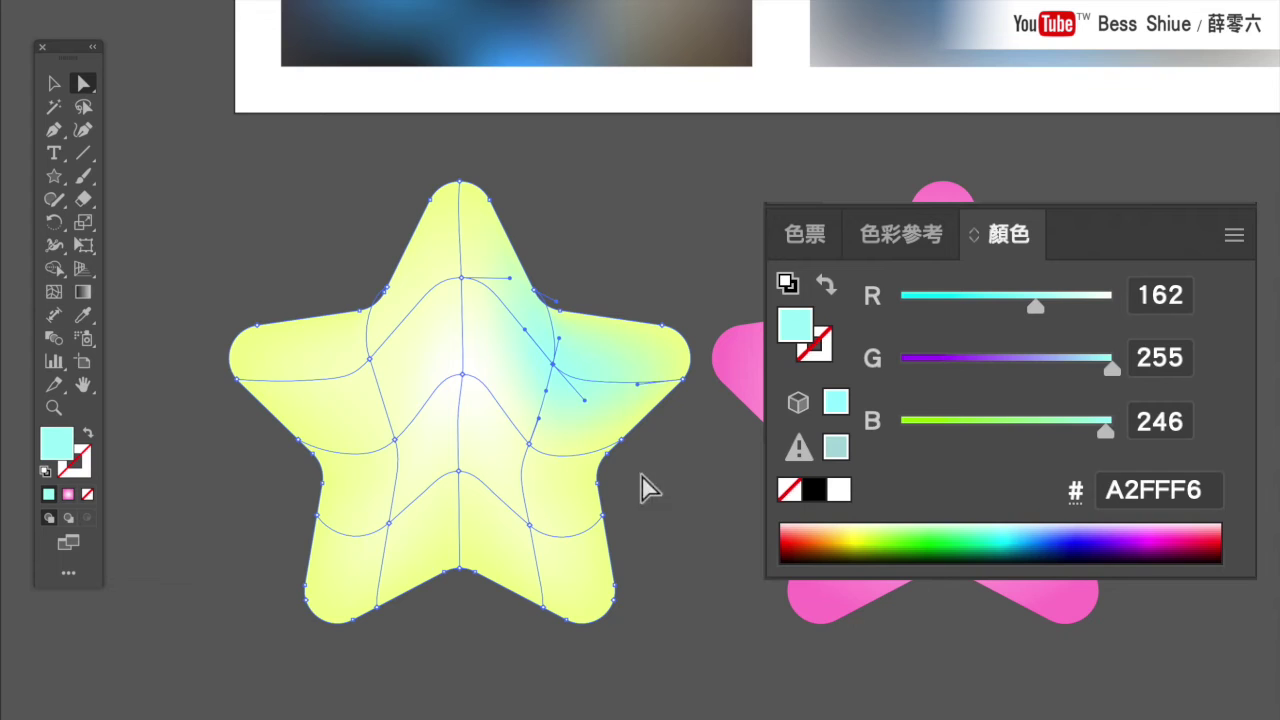
pyautogui.click(386, 523)
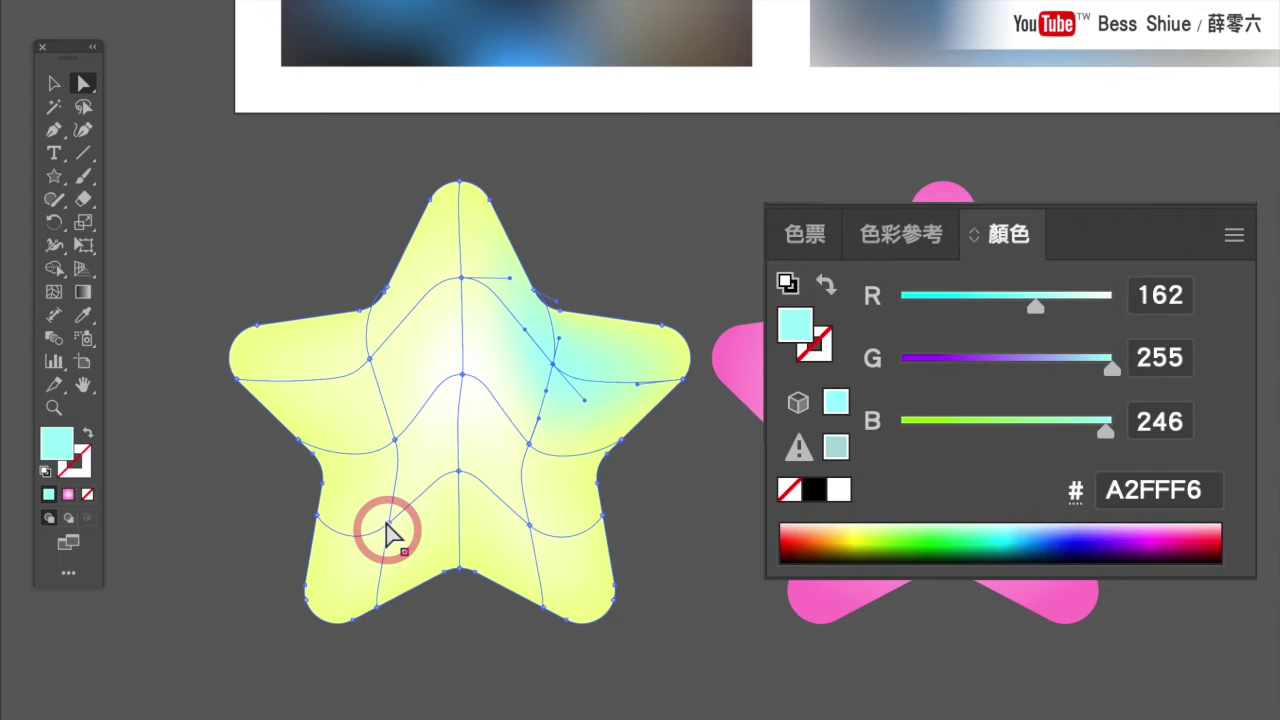
pyautogui.click(990, 524)
pyautogui.click(367, 358)
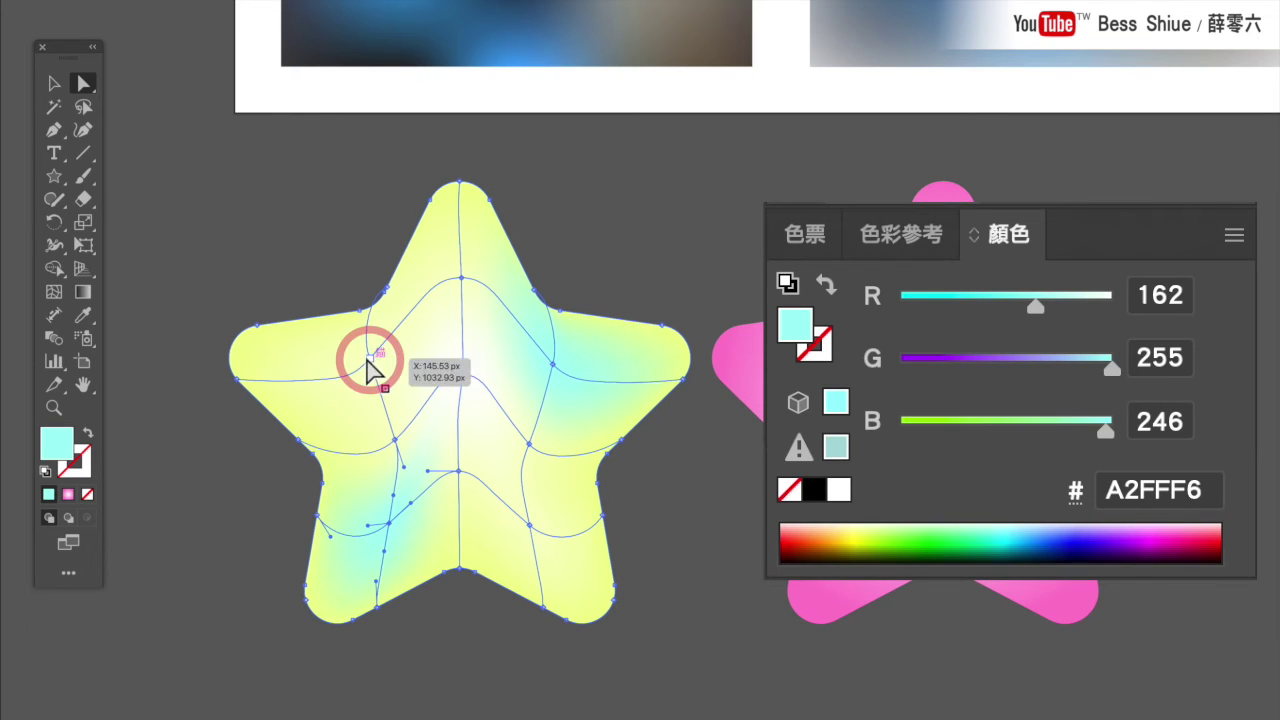
pyautogui.click(1165, 530)
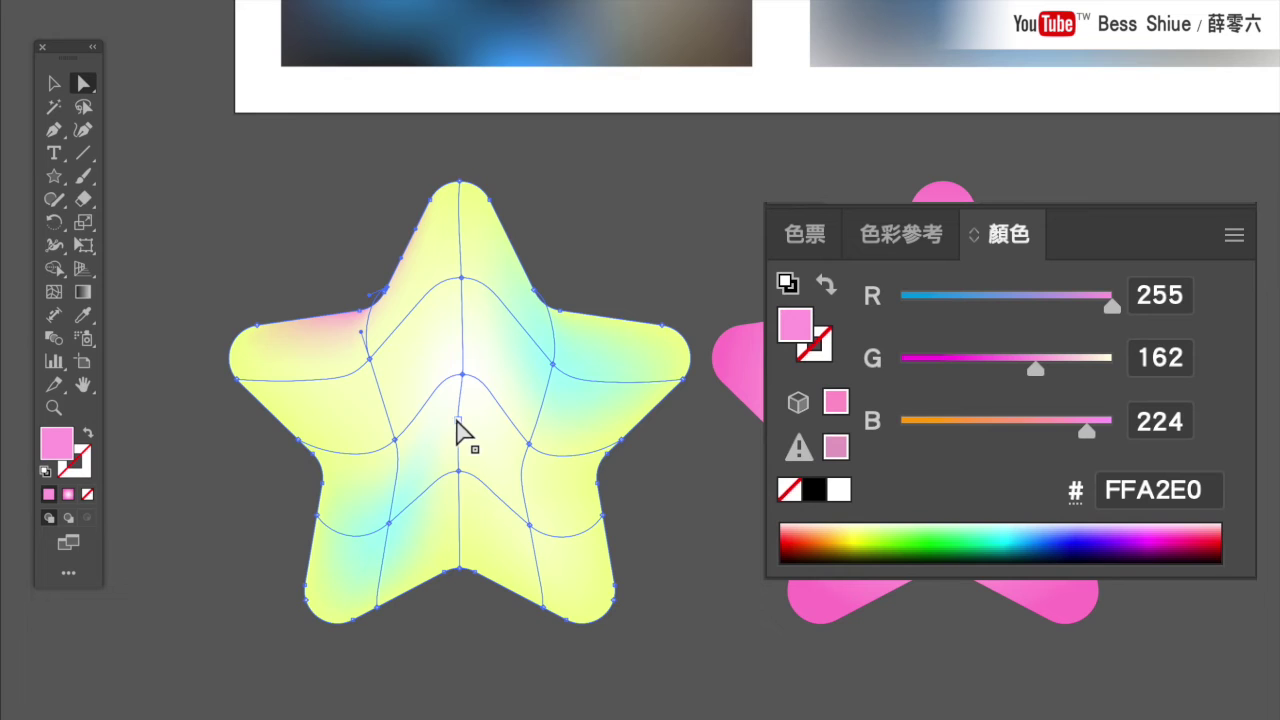
pyautogui.click(672, 519)
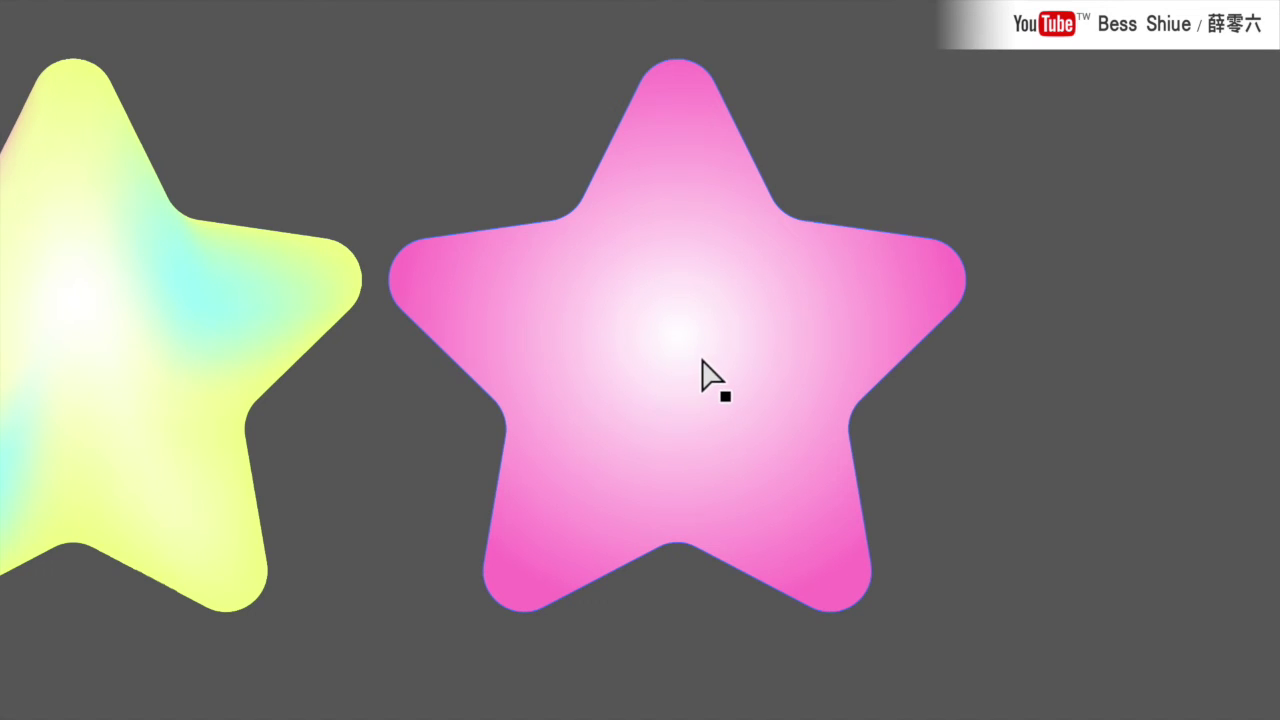
pyautogui.click(614, 368)
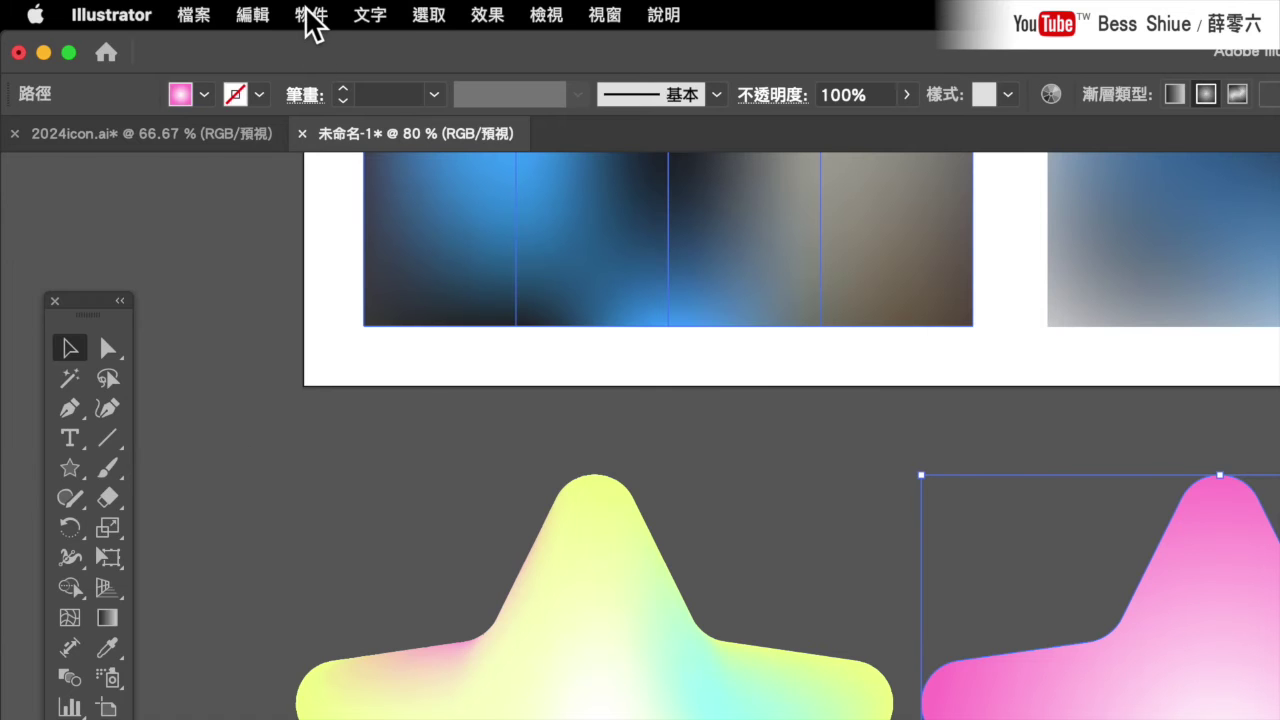
# Convert the pink star into a 4×4 gradient mesh with To Center appearance and 100% highlight.
pyautogui.click(311, 15)
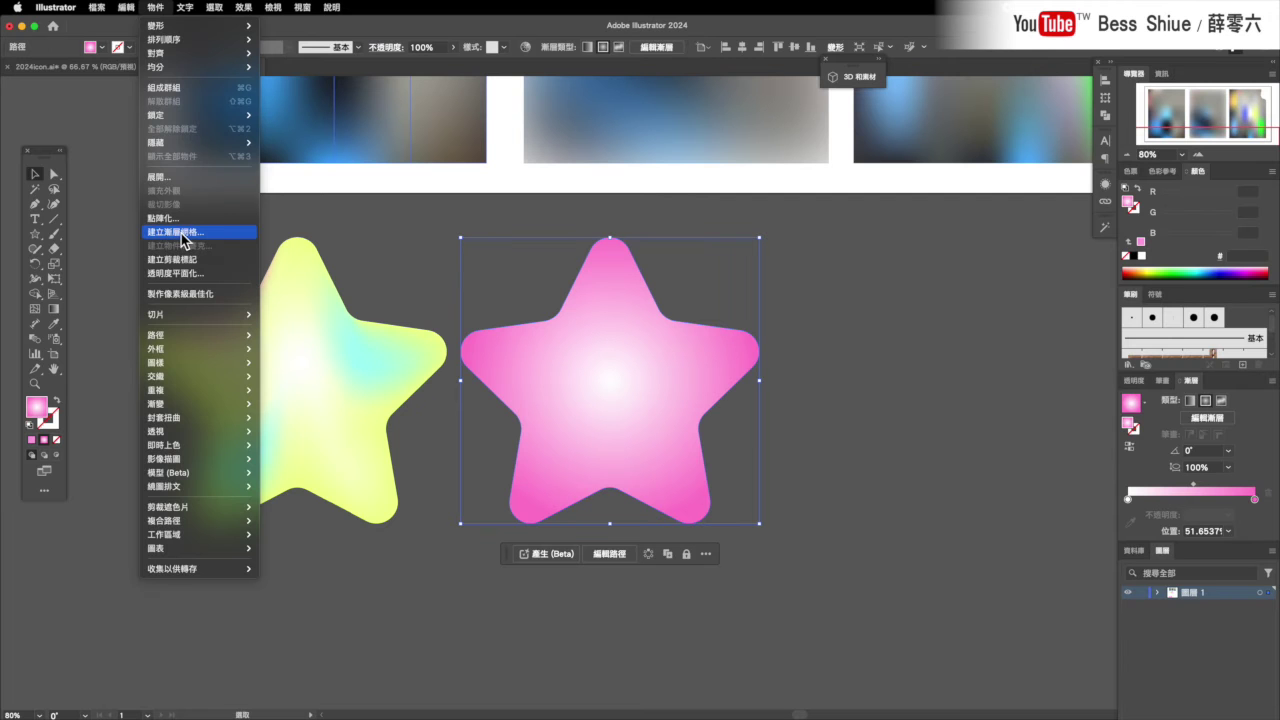
pyautogui.click(181, 233)
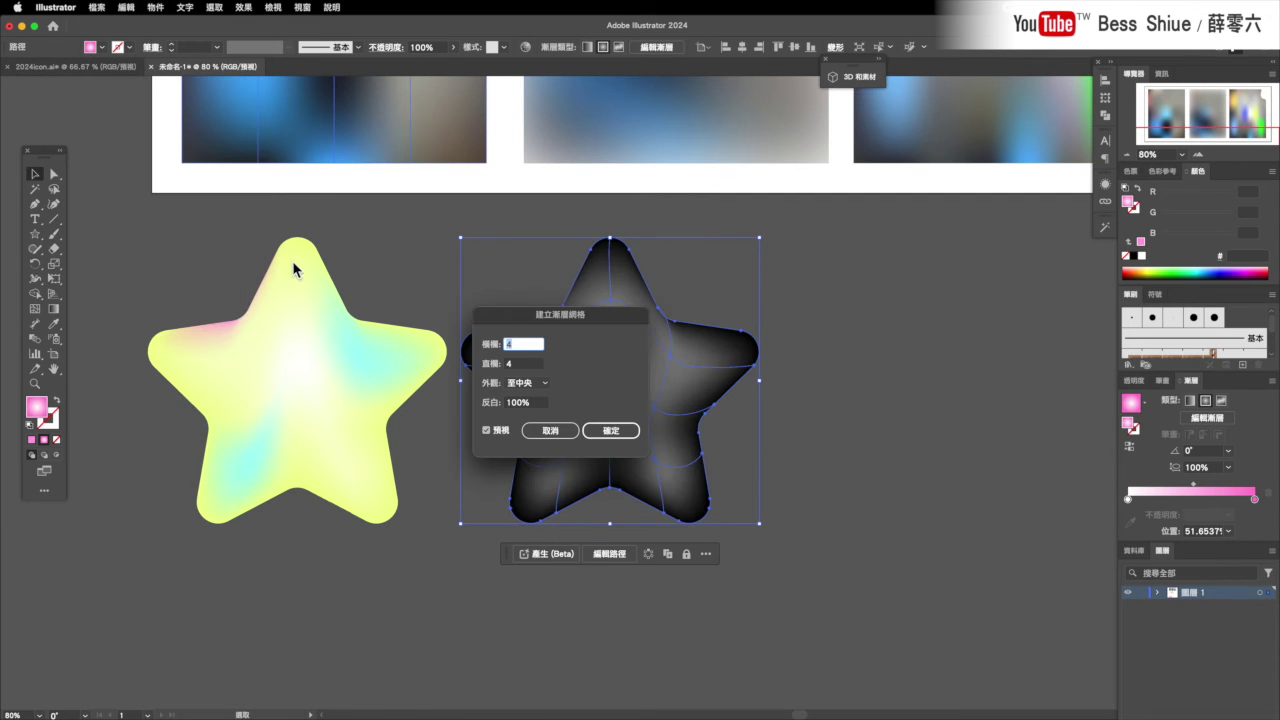
pyautogui.moveTo(537, 311)
pyautogui.mouseDown()
pyautogui.moveTo(822, 339)
pyautogui.moveTo(839, 319)
pyautogui.mouseUp()
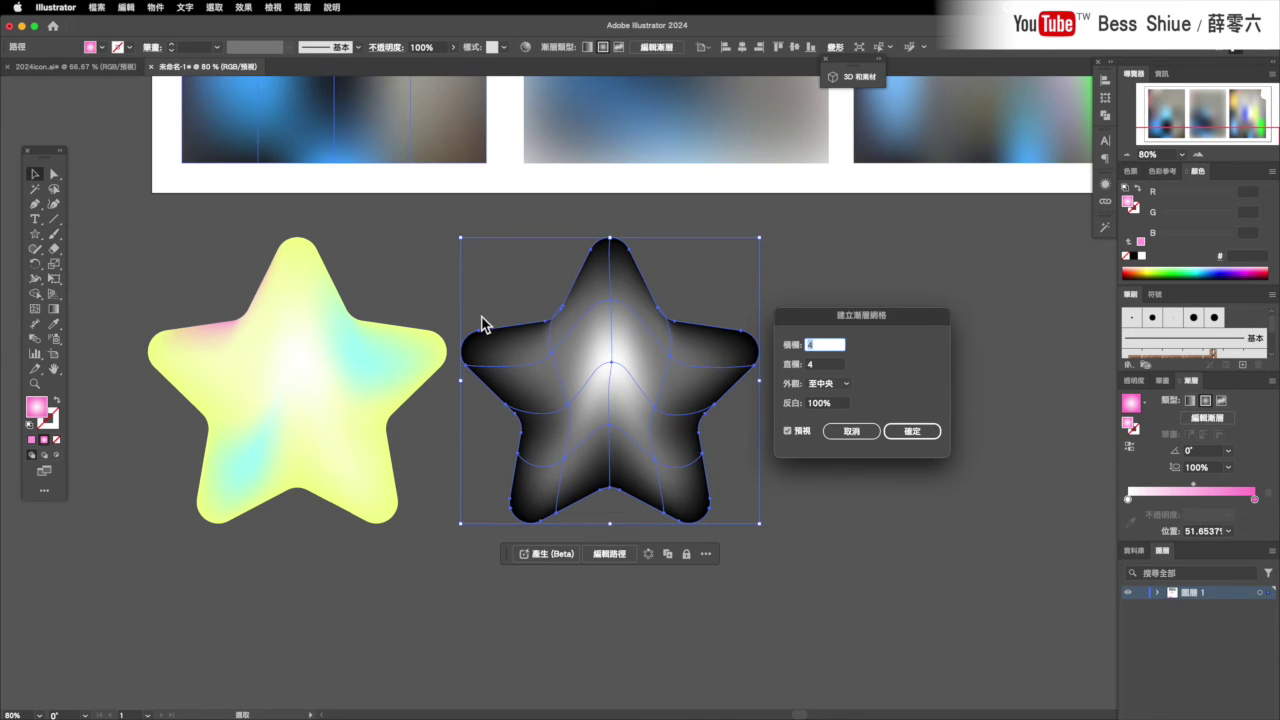
pyautogui.press('Return')
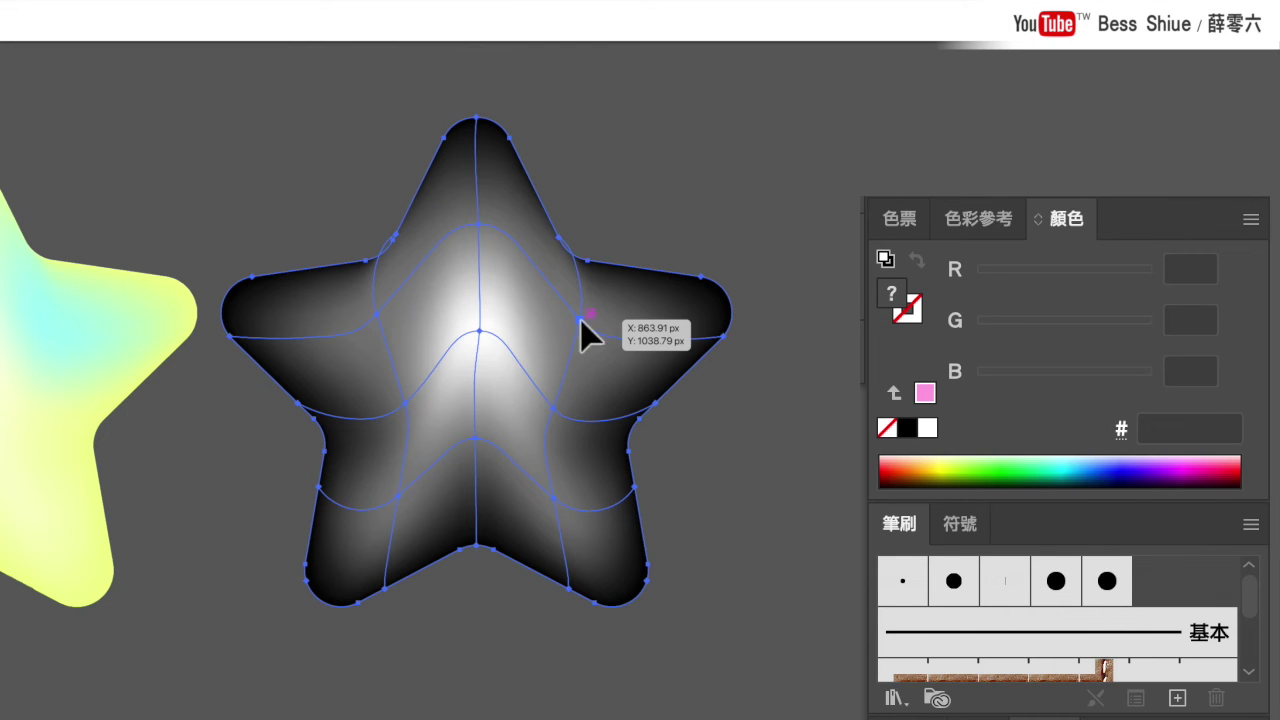
# Colour the star's upper-right mesh point pink using the RGB colour mode.
pyautogui.click(580, 319)
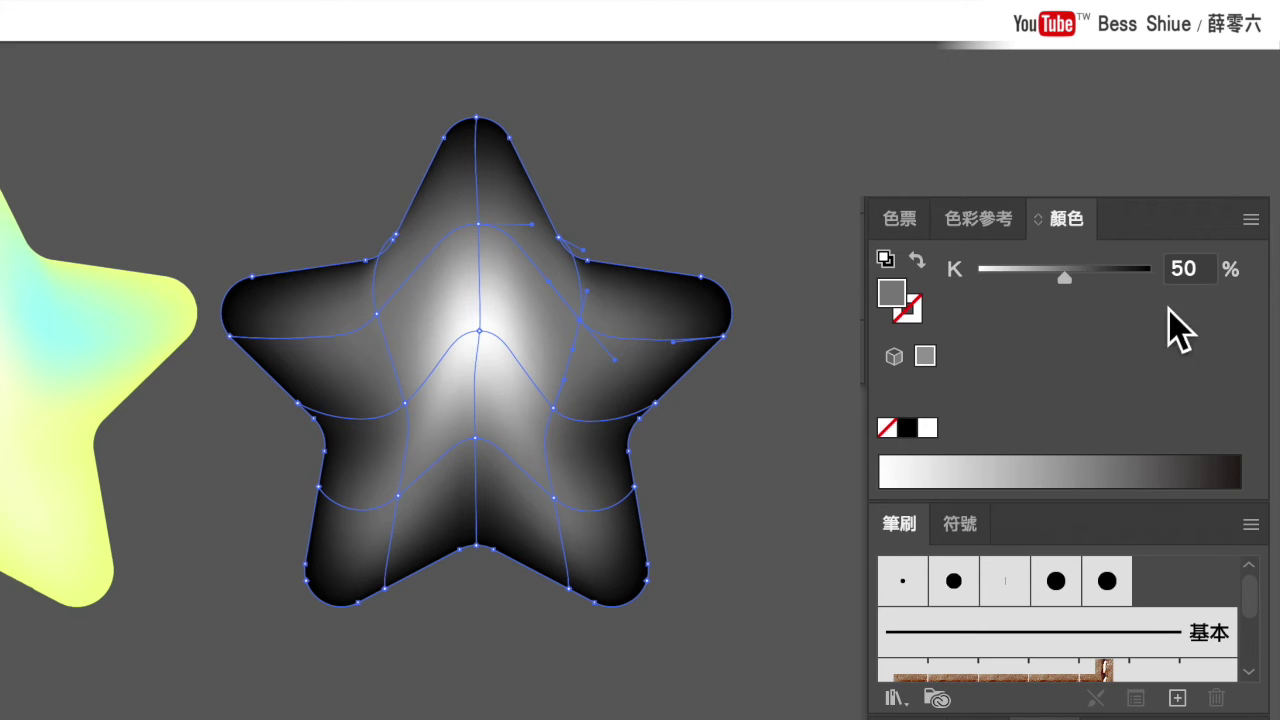
pyautogui.click(1249, 222)
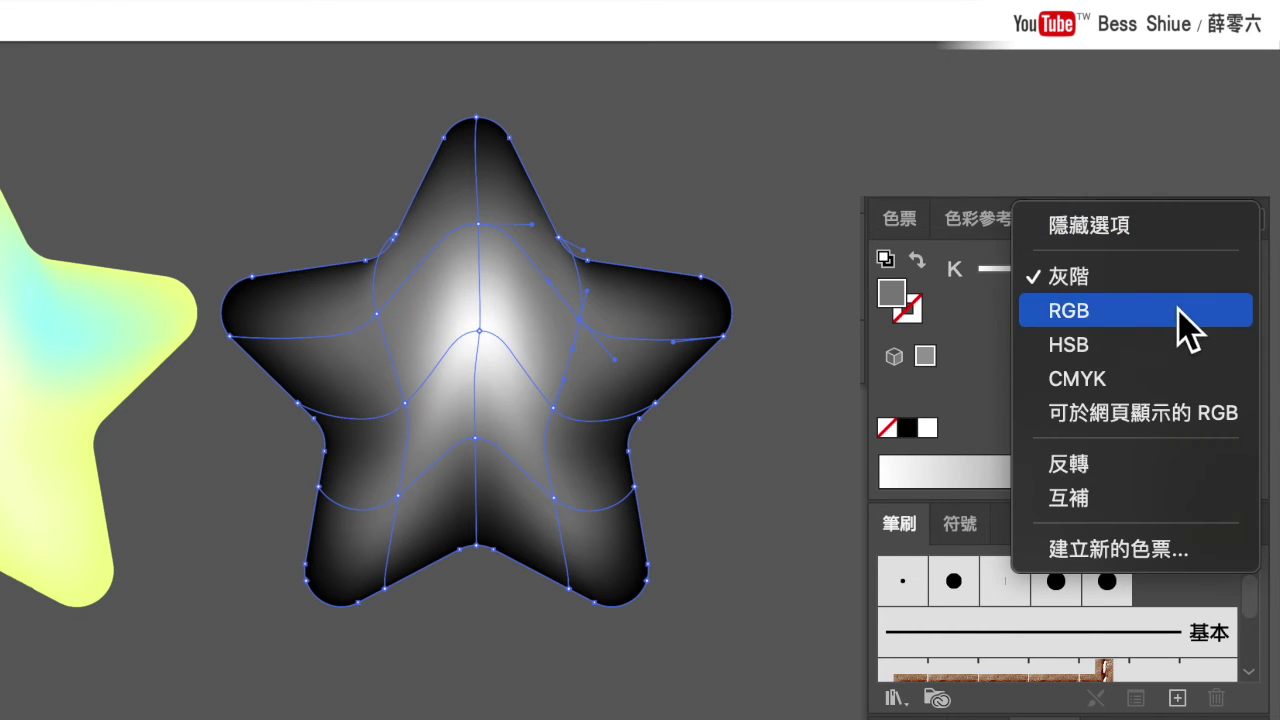
pyautogui.click(1178, 312)
pyautogui.click(1182, 458)
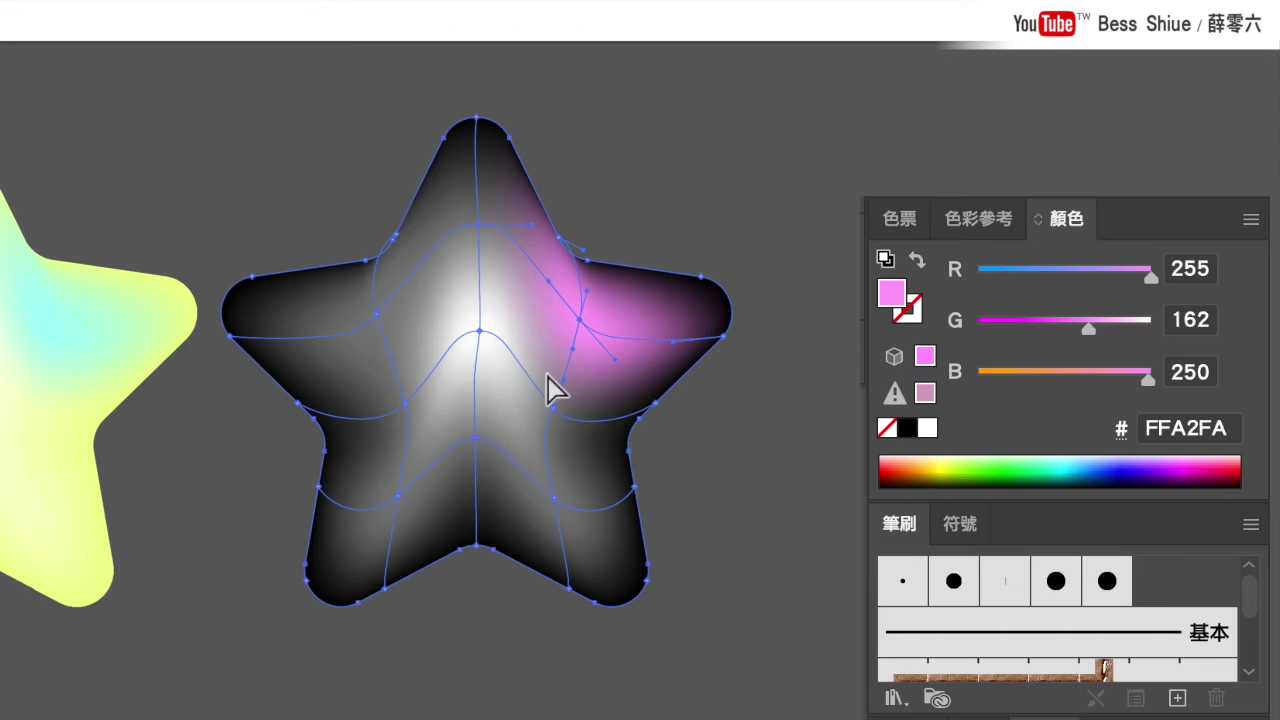
# Colour the star's left-side mesh point purple in RGB, then deselect everything.
pyautogui.click(394, 408)
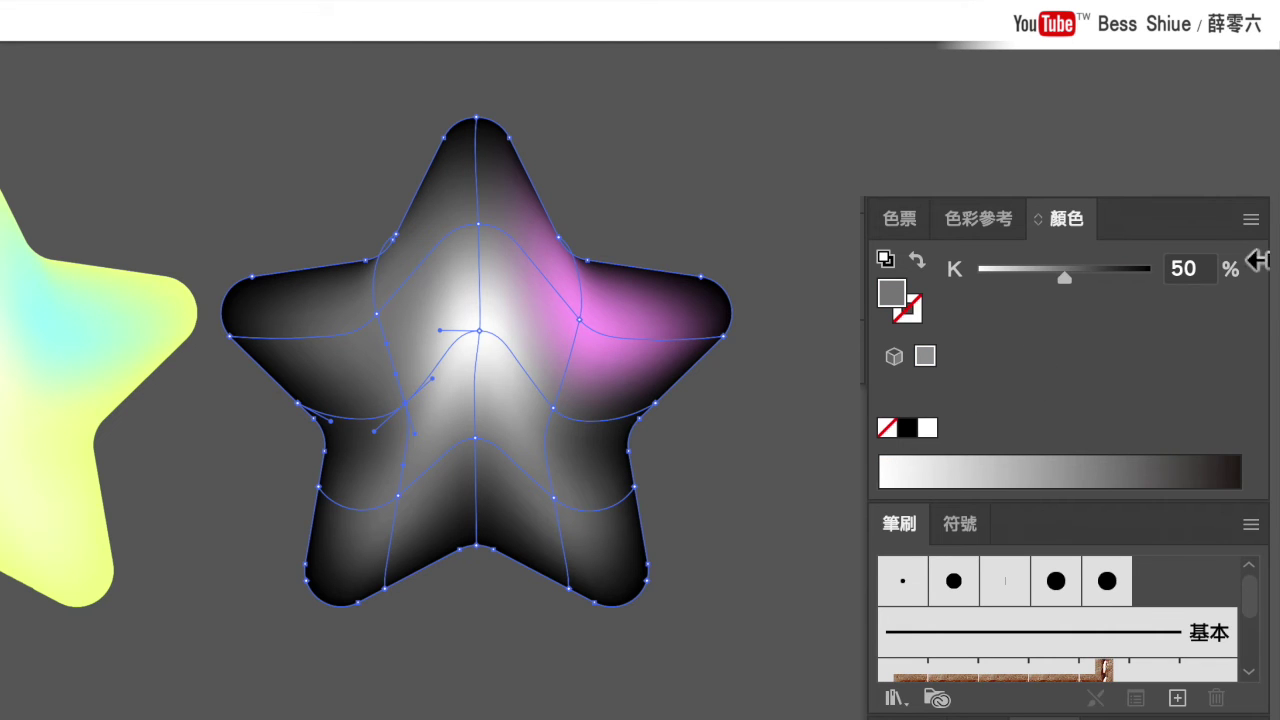
pyautogui.click(1260, 221)
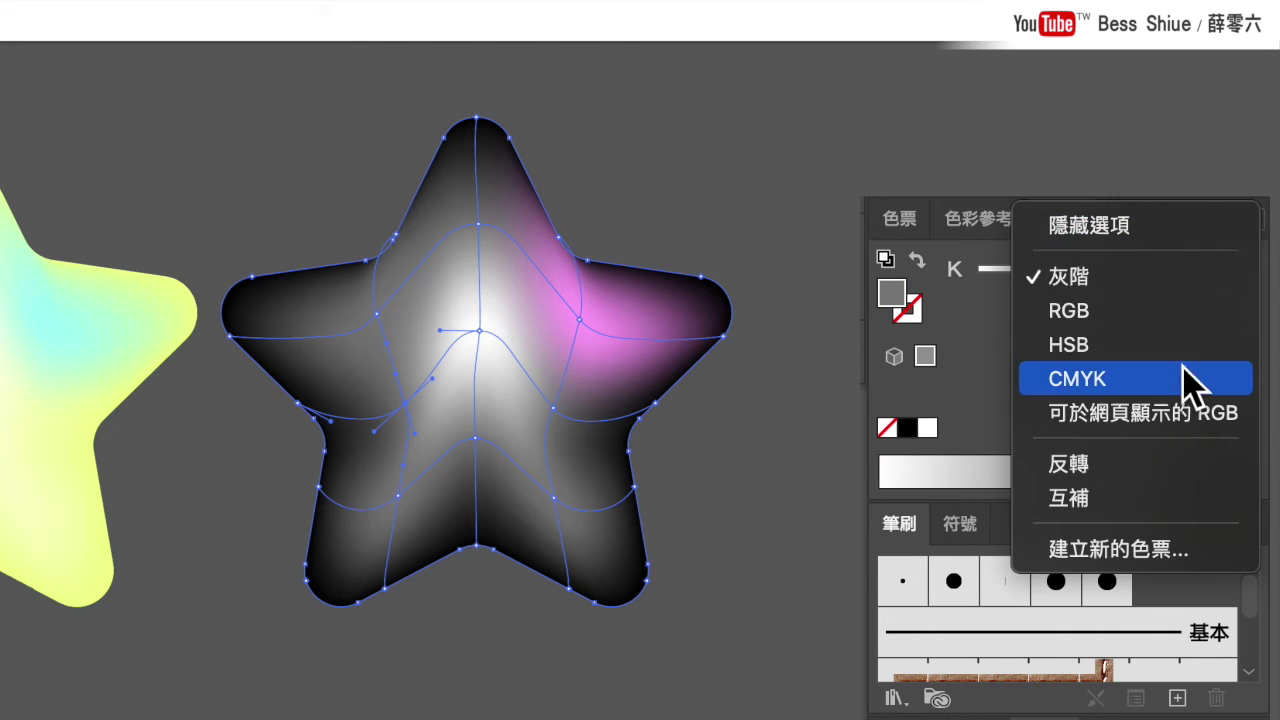
pyautogui.click(1180, 308)
pyautogui.click(1168, 462)
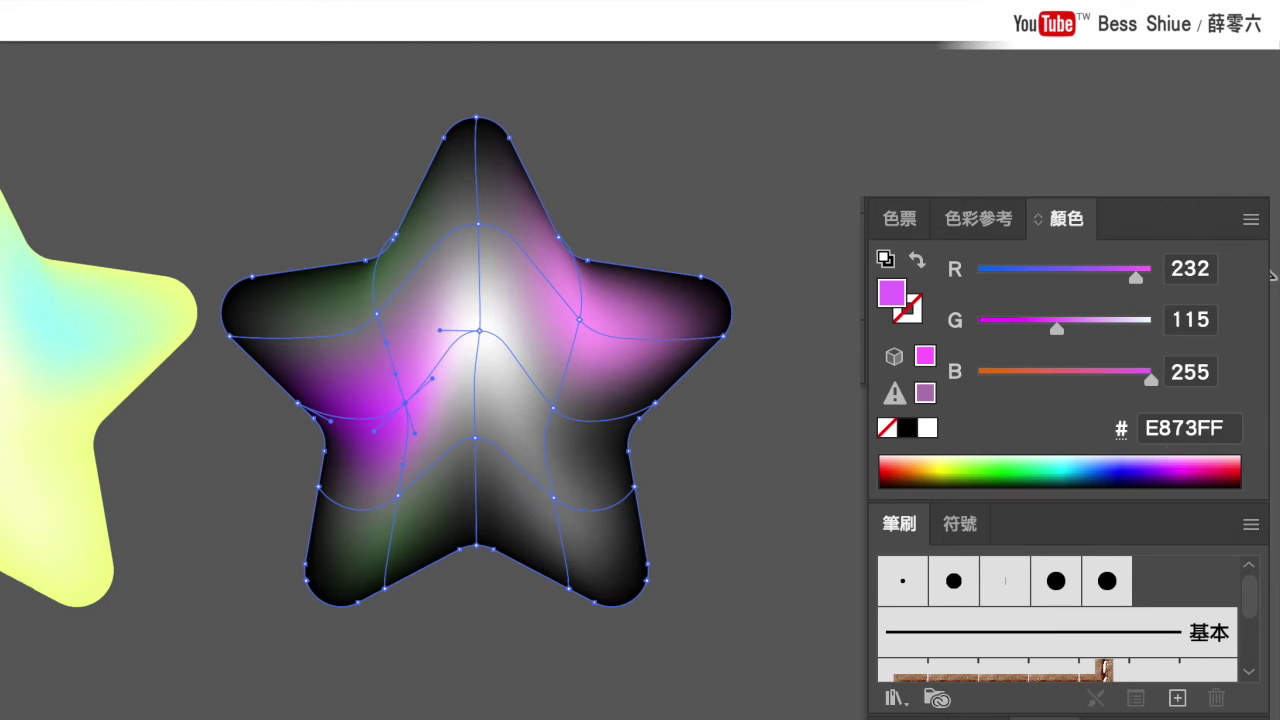
pyautogui.hotkey('ctrl', 'shift', 'a')
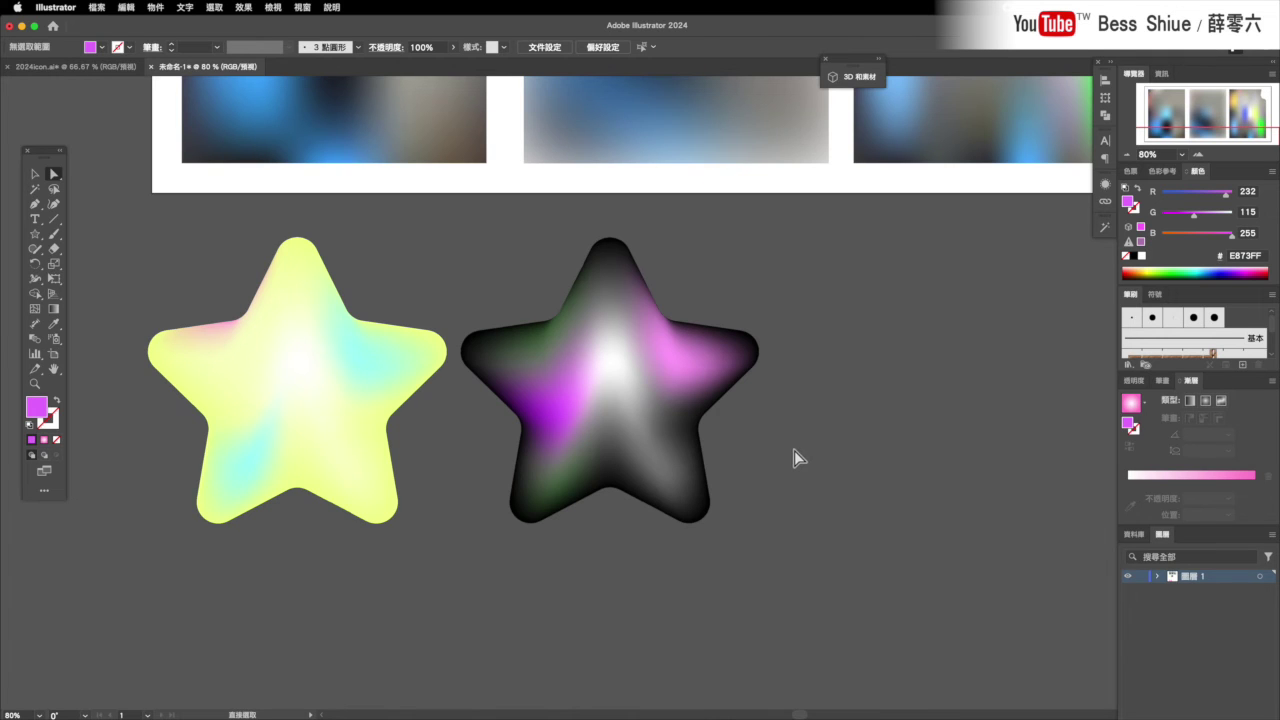
# Select the yellow star and then the dark star to inspect their meshes.
pyautogui.click(328, 409)
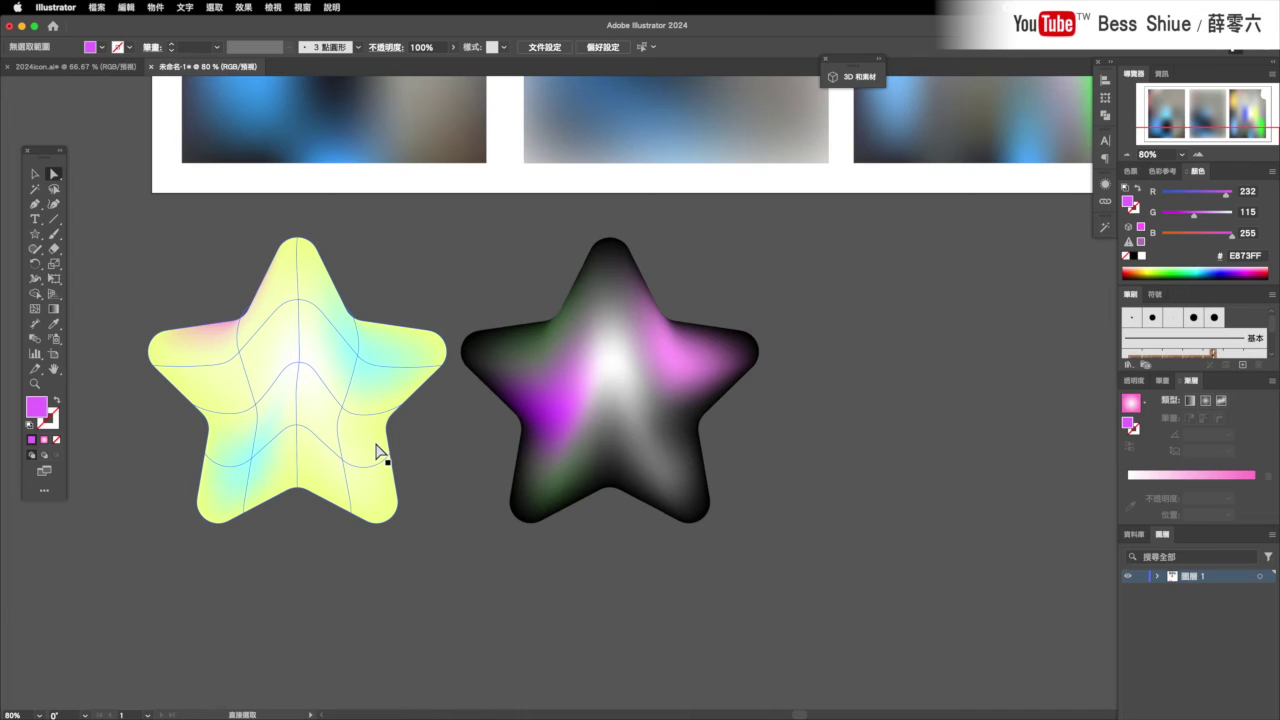
pyautogui.click(508, 451)
pyautogui.click(586, 449)
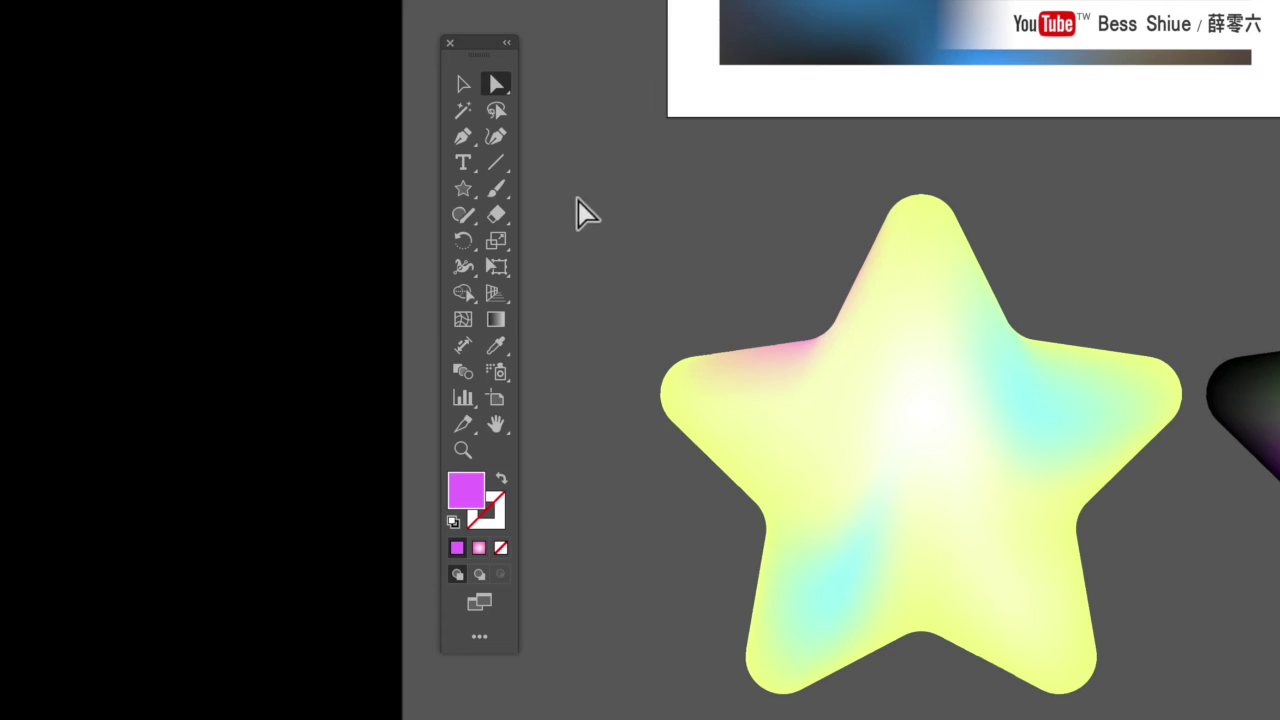
pyautogui.click(35, 309)
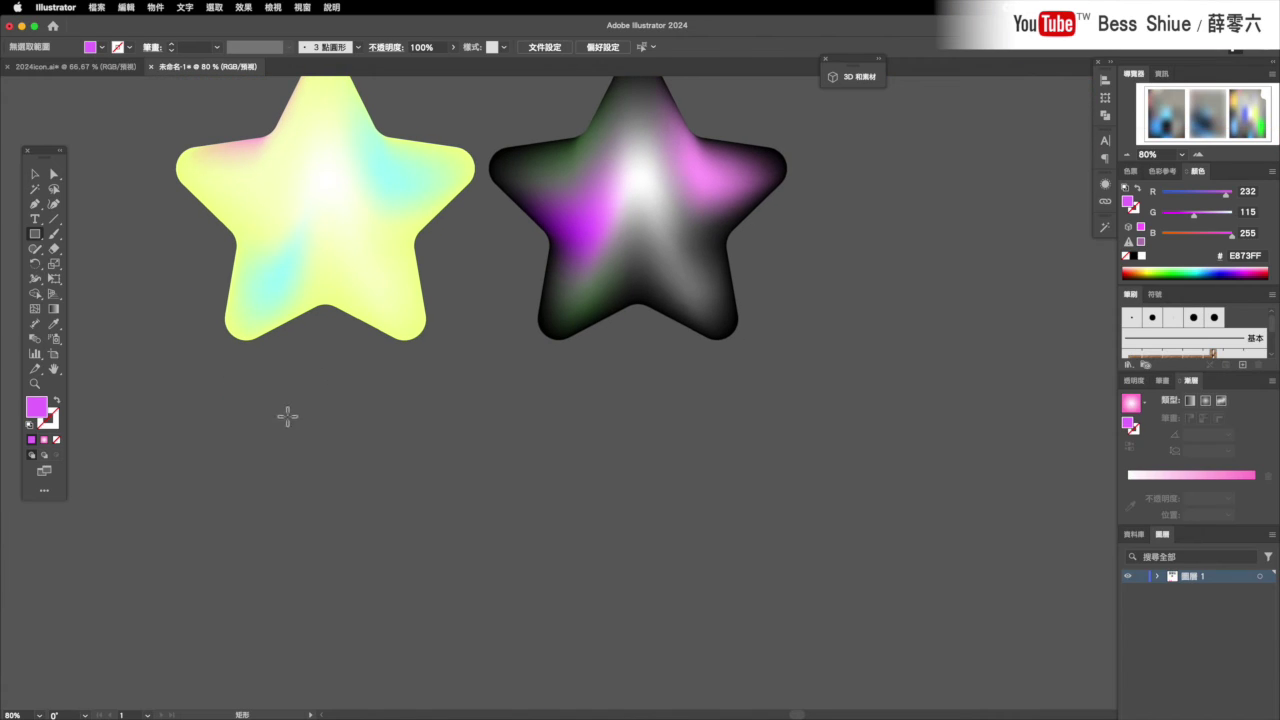
# Draw a purple rectangle below the yellow star and add four mesh points inside it.
pyautogui.moveTo(201, 415); pyautogui.dragTo(434, 604)
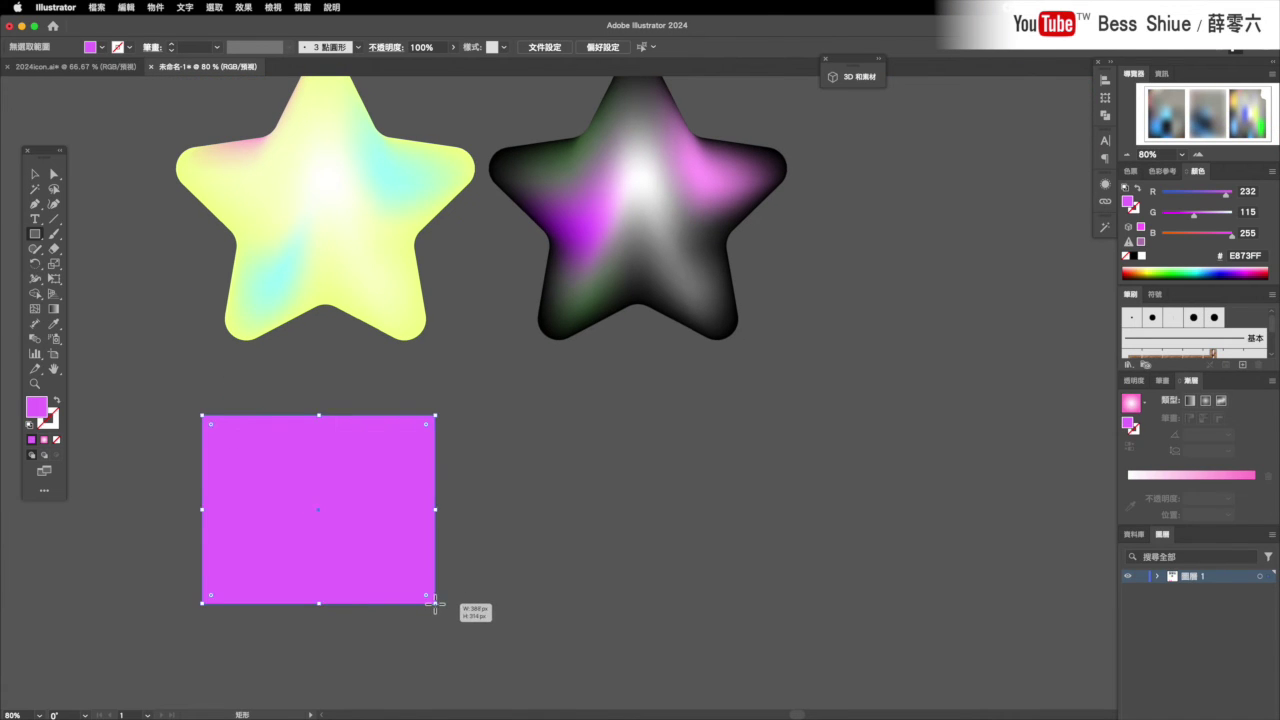
pyautogui.click(35, 310)
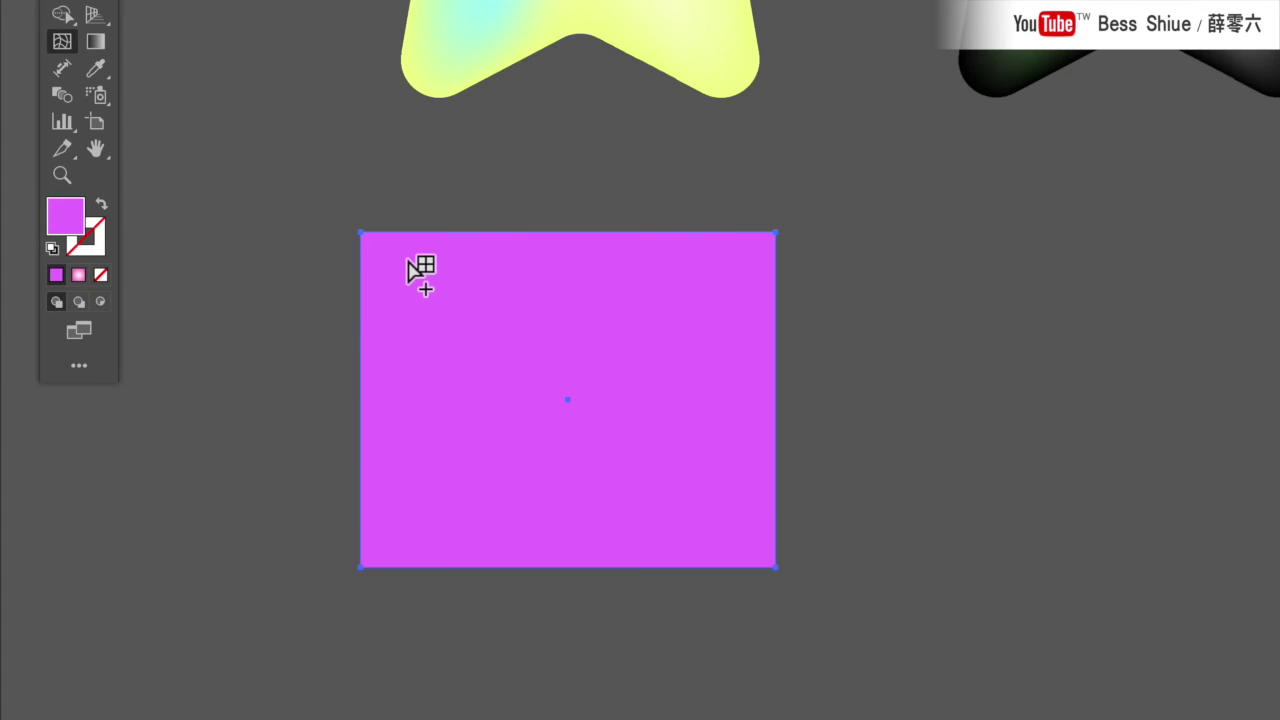
pyautogui.click(407, 259)
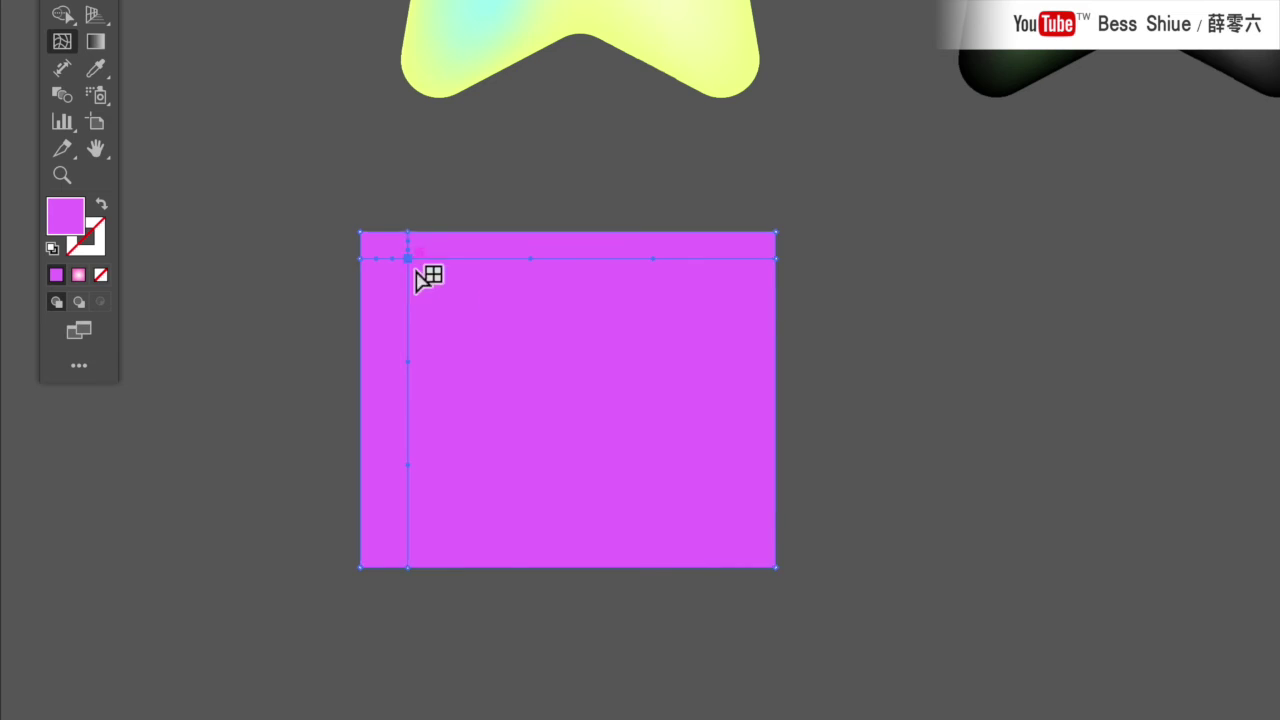
pyautogui.click(740, 523)
pyautogui.click(676, 303)
pyautogui.click(433, 488)
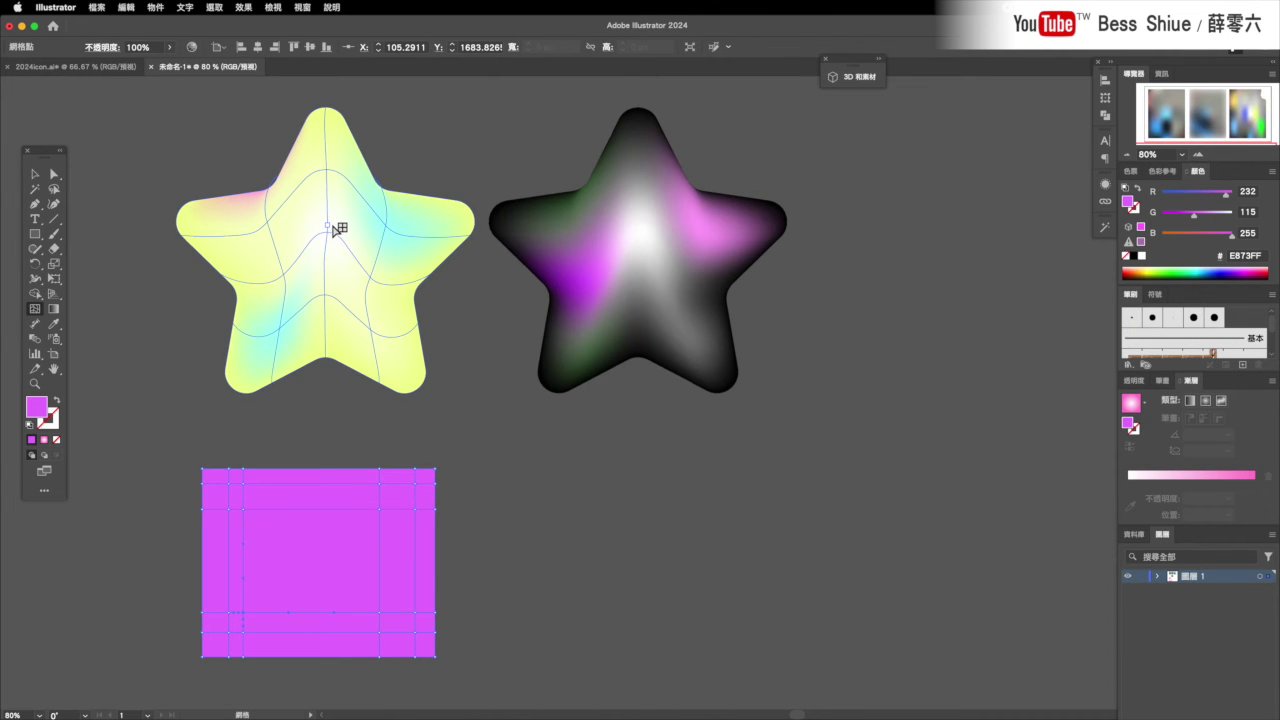
# Dismiss the Object menu without choosing anything and return to the Selection tool.
pyautogui.click(155, 7)
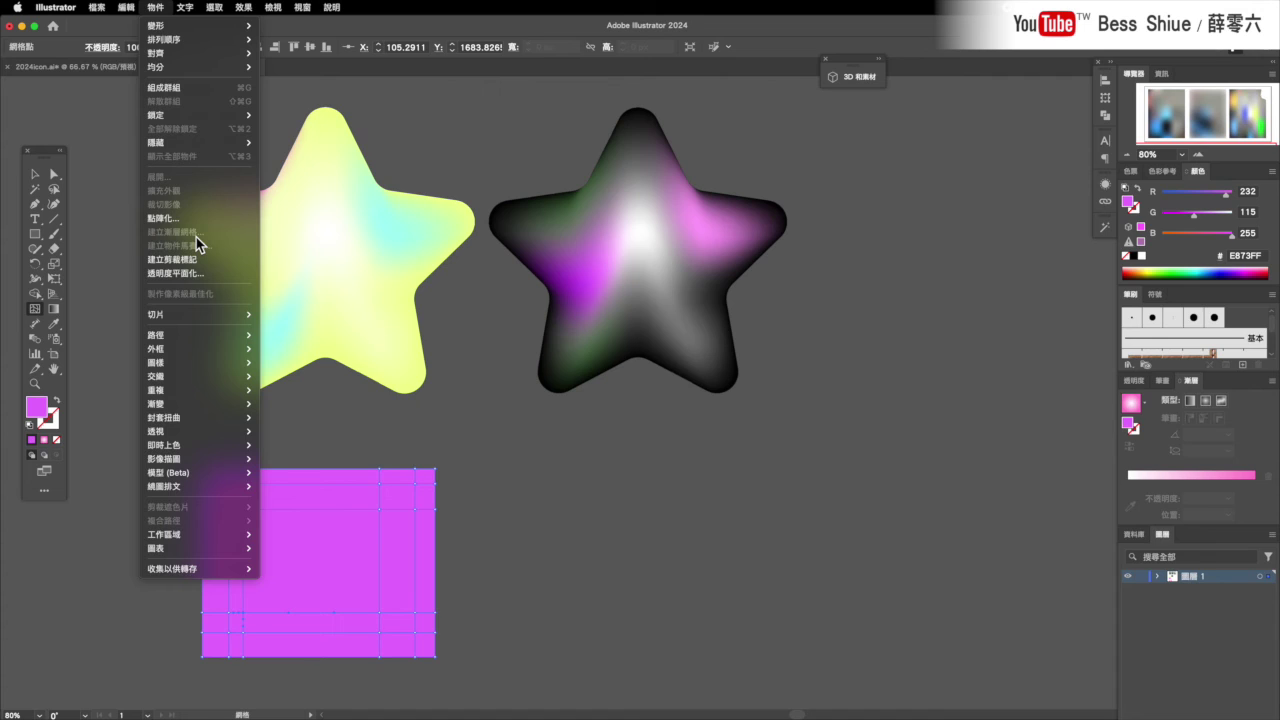
pyautogui.press('Escape')
pyautogui.press('v')
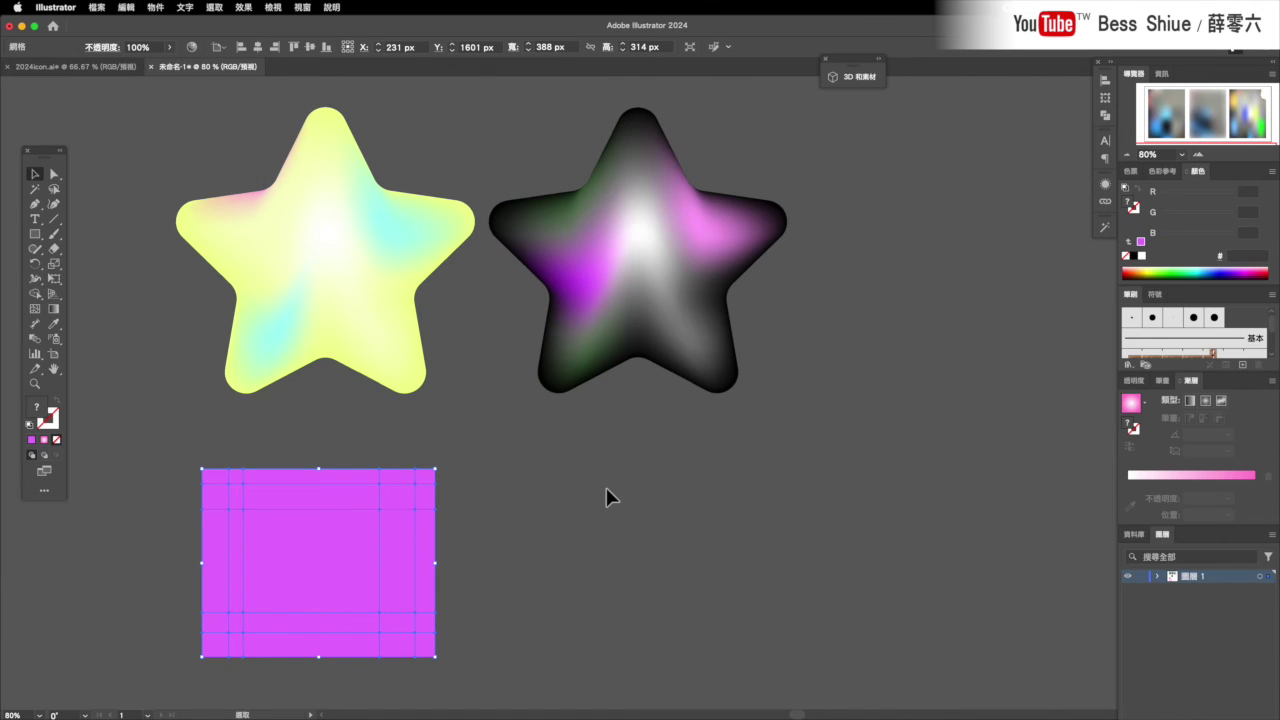